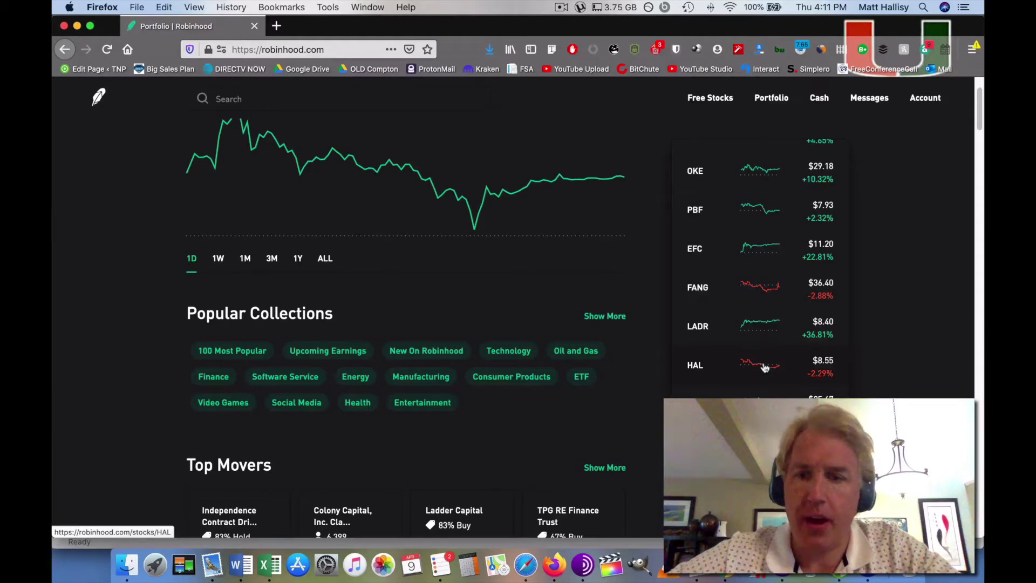
- Review the share holdings and watchlist stocks with their daily changes in the portfolio's stock list
scroll(764, 368, "down", 1)
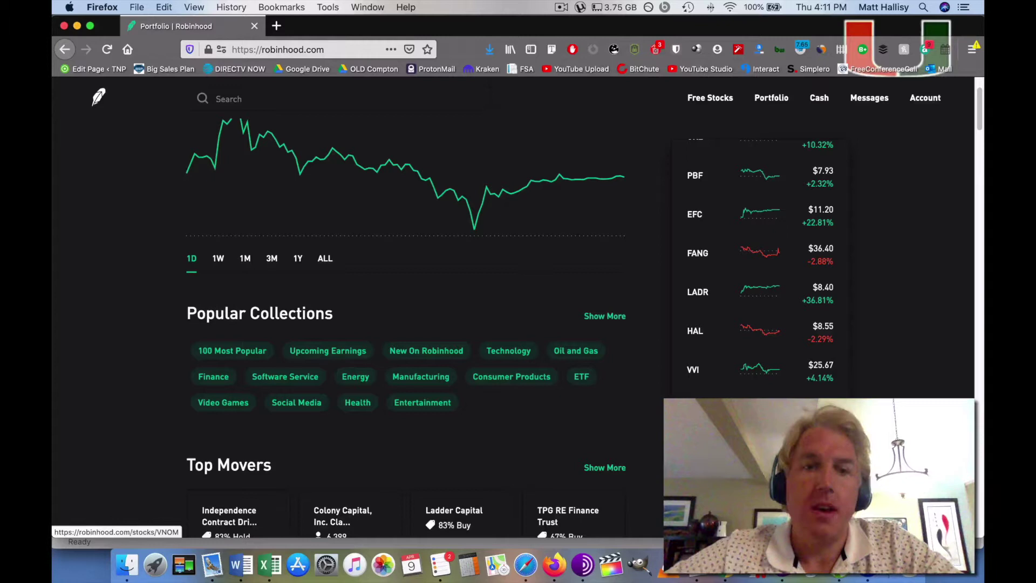
scroll(761, 385, "up", 8)
scroll(761, 384, "up", 5)
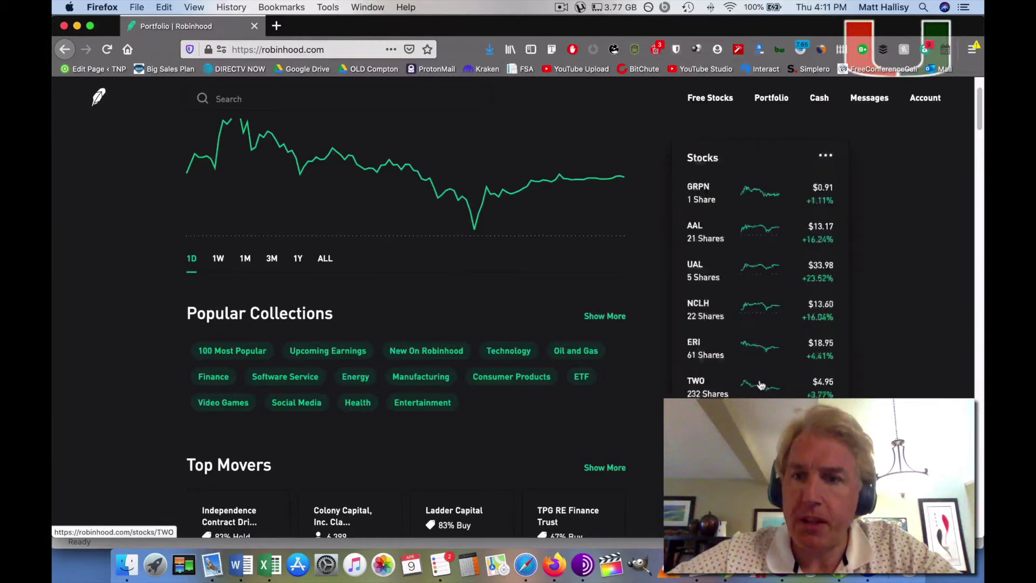
scroll(761, 385, "down", 1)
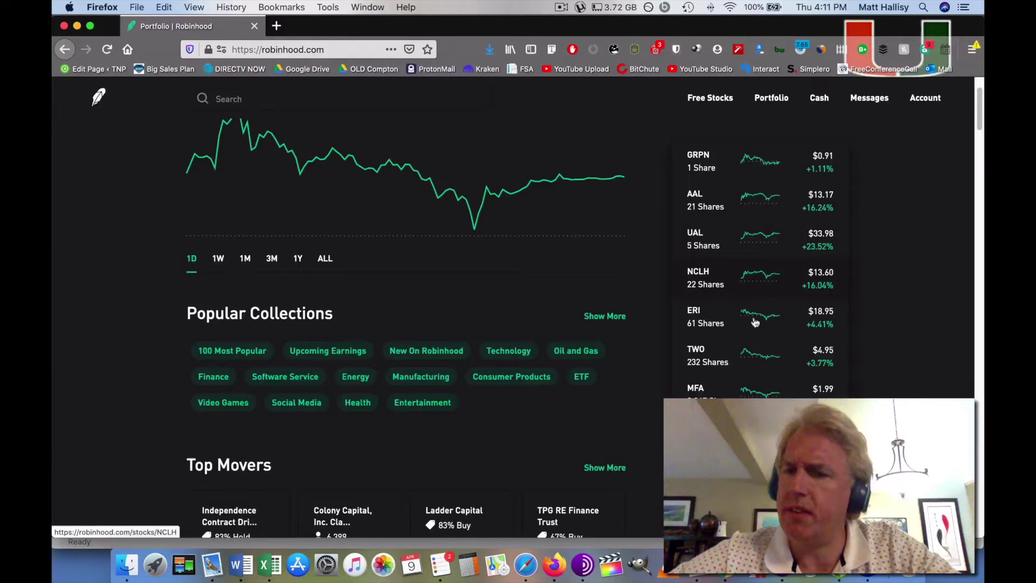
scroll(755, 323, "down", 3)
scroll(756, 322, "down", 2)
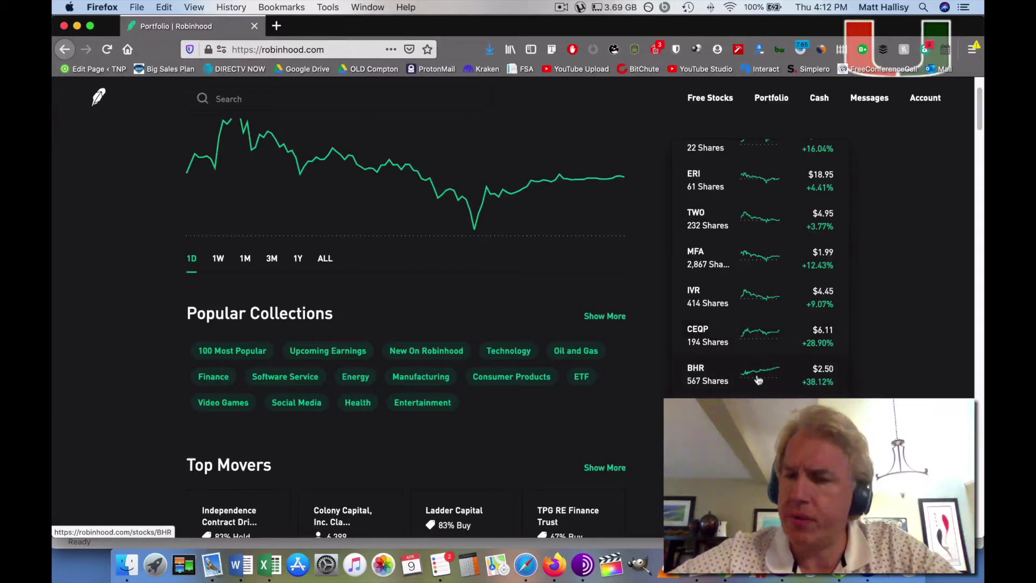
scroll(761, 380, "down", 3)
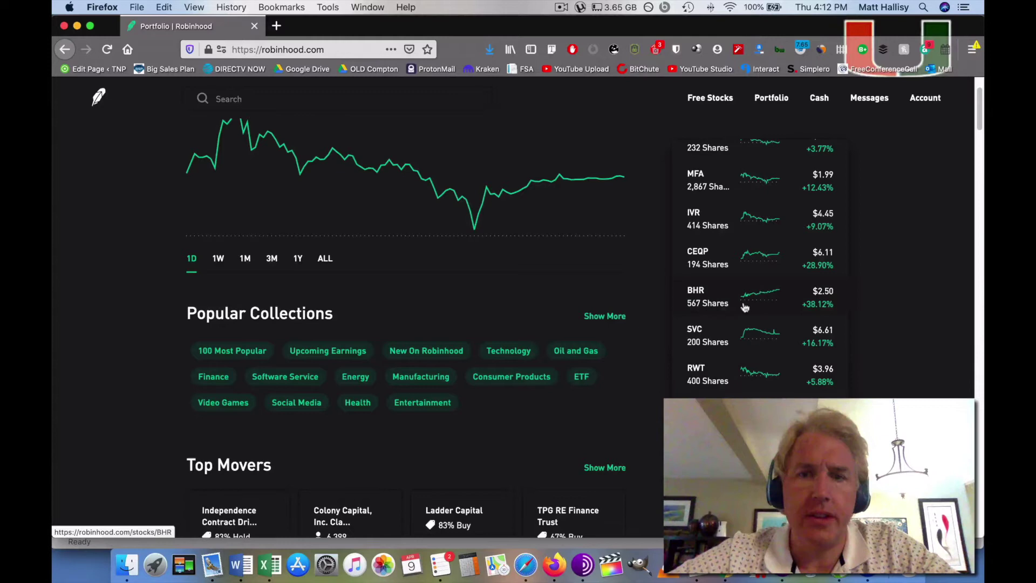
scroll(745, 306, "up", 5)
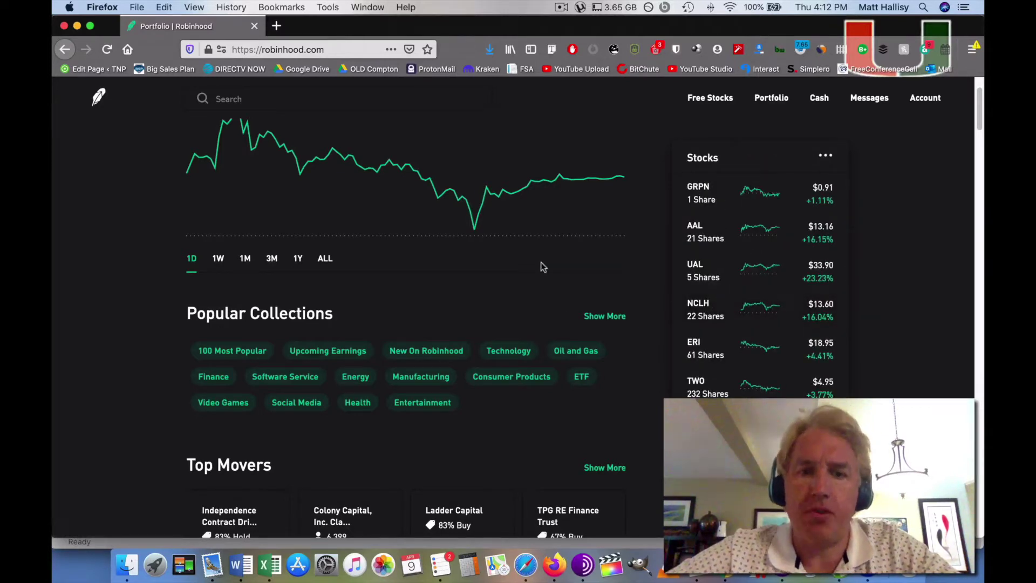
- Switch to the Stock Screener workbook in Excel and examine the Pct gains for ERI through SIG on the Holdings sheet
left_click(274, 567)
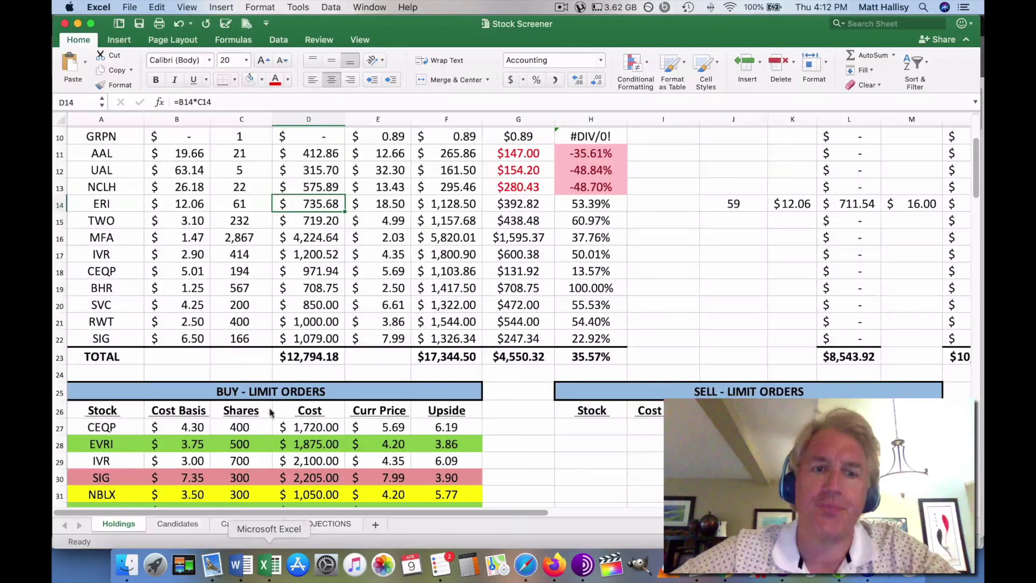
scroll(269, 396, "up", 3)
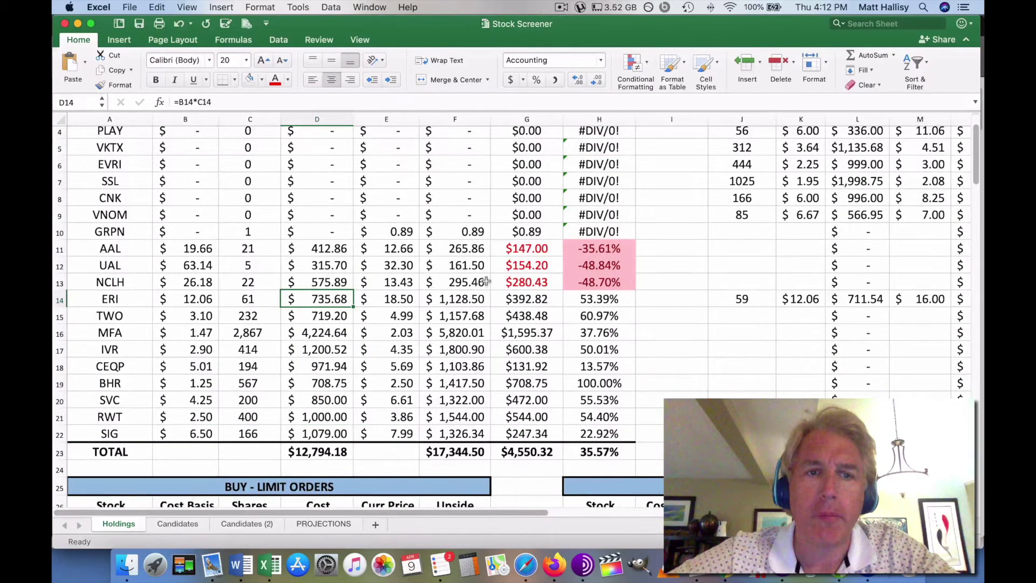
scroll(500, 278, "down", 3)
left_click_drag(598, 220, 613, 351)
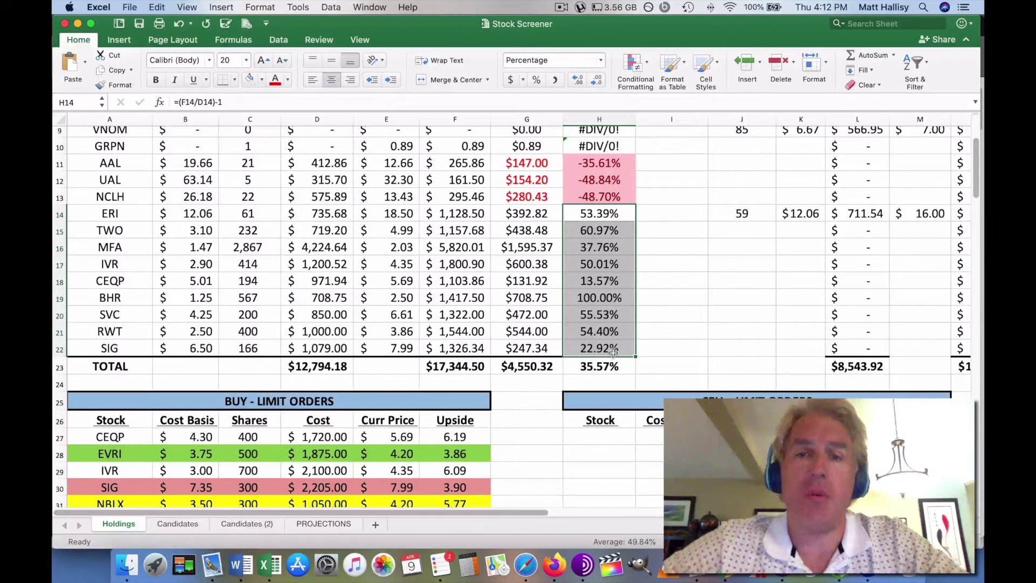
left_click(607, 295)
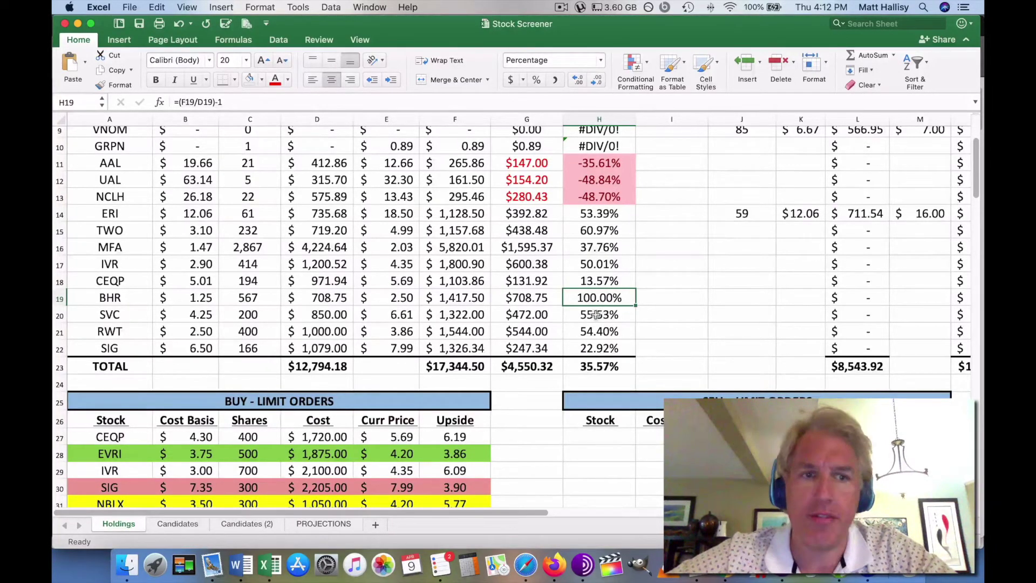
left_click(598, 330)
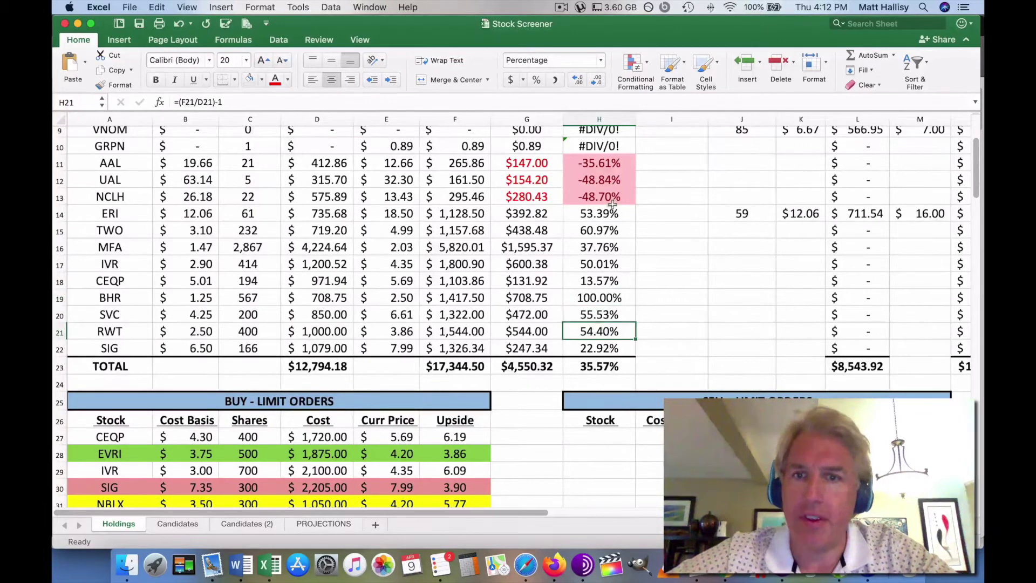
left_click(606, 229)
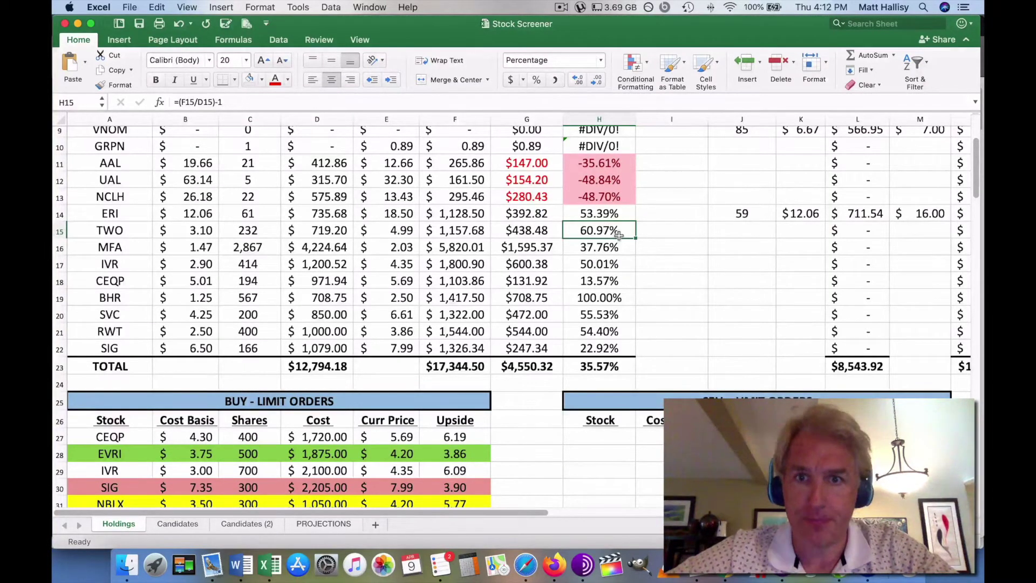
- Highlight the Pct losses of AAL, UAL and NCLH on the Holdings sheet
scroll(619, 235, "up", 1)
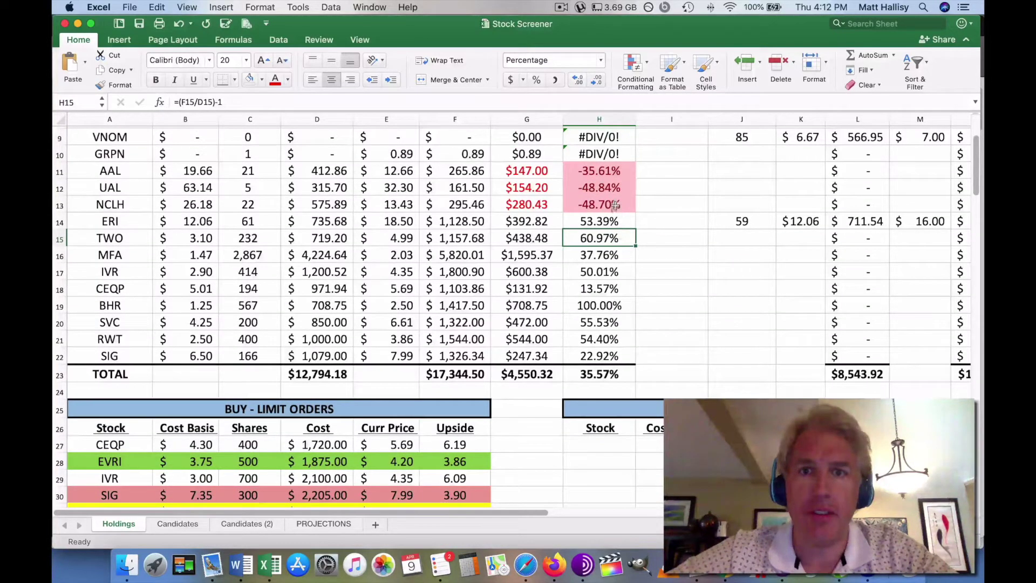
left_click(609, 173)
left_click_drag(609, 197, 609, 206)
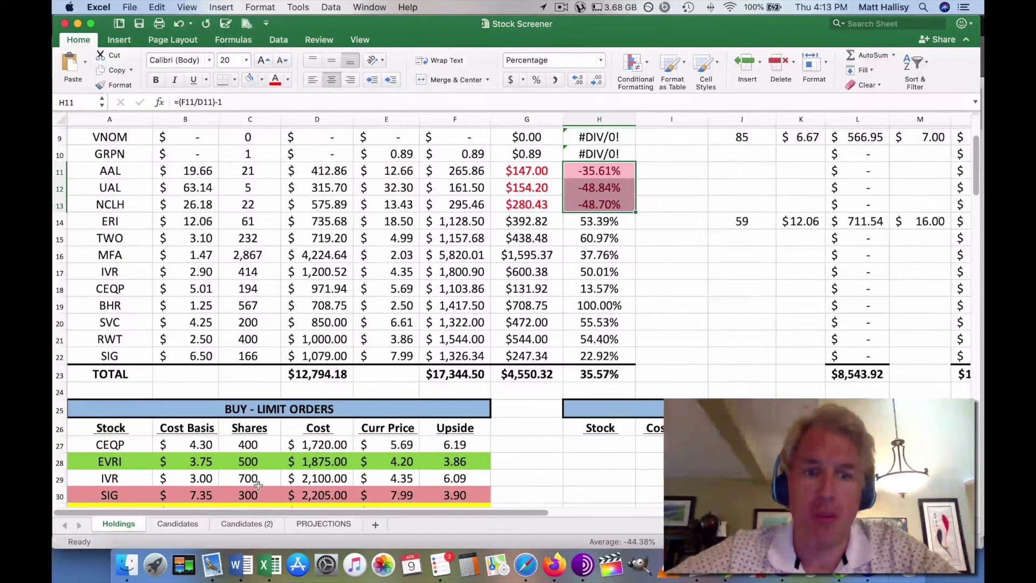
- On the Candidates (2) sheet, examine the leading stocks' Price and Upside values, then the full CEQP and IVR rows
left_click(248, 523)
left_click_drag(233, 153, 235, 394)
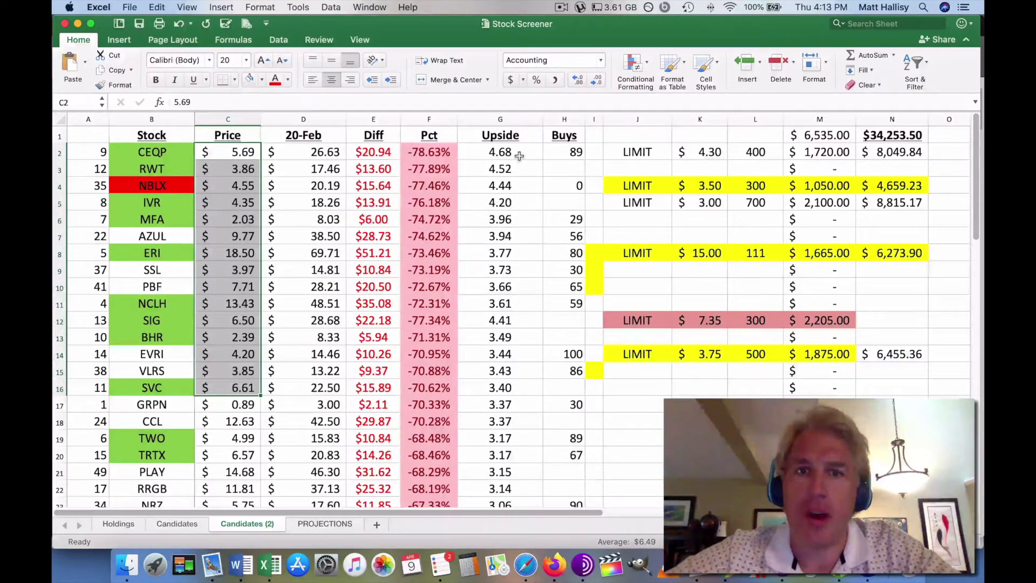
left_click_drag(519, 156, 516, 172)
left_click_drag(523, 320, 526, 356)
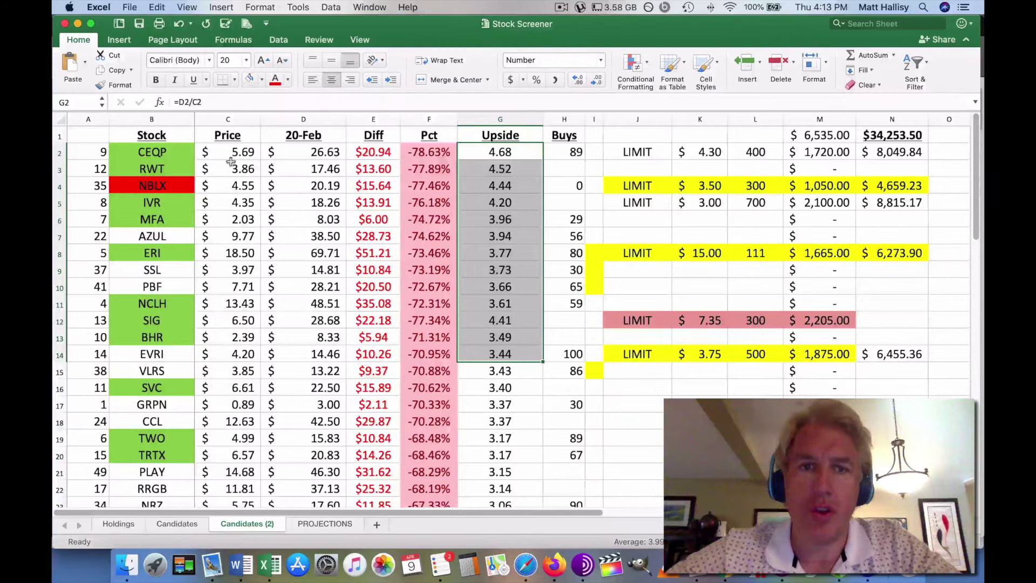
left_click(59, 152)
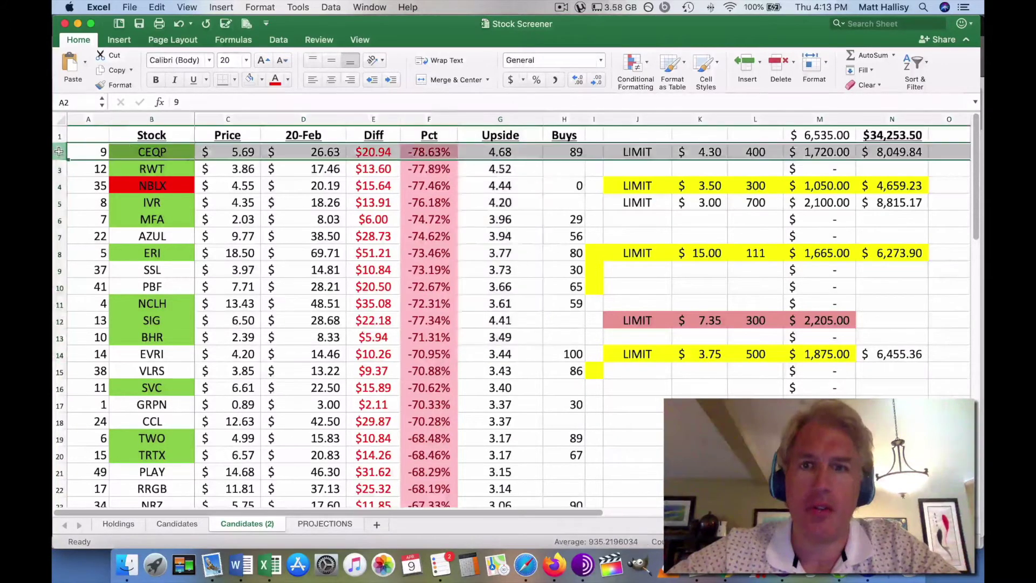
left_click(59, 203)
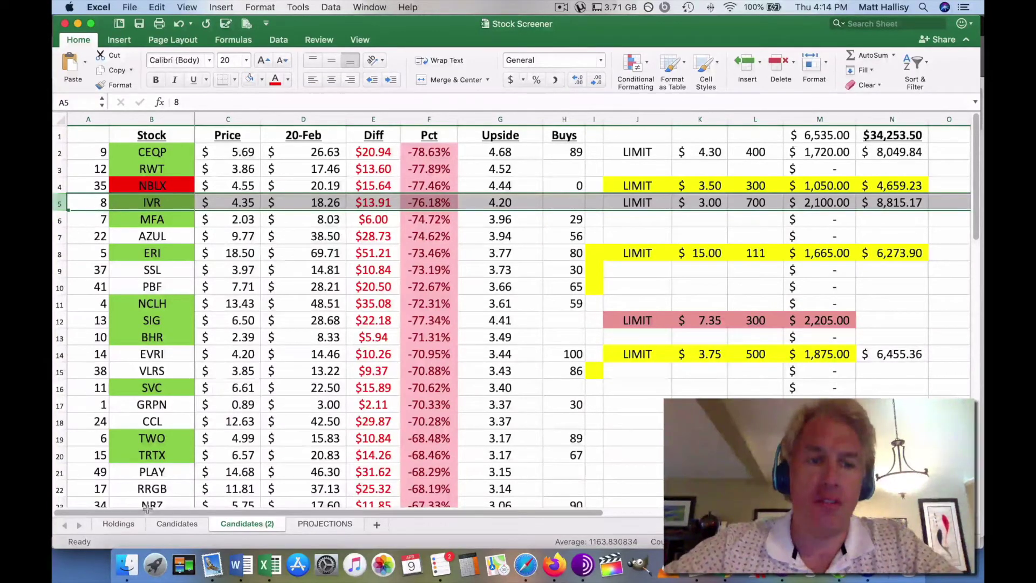
- Return to the Holdings sheet and highlight the Cost Basis values from AAL down to SIG
key("ctrl+Page_Up")
key("ctrl+Page_Up")
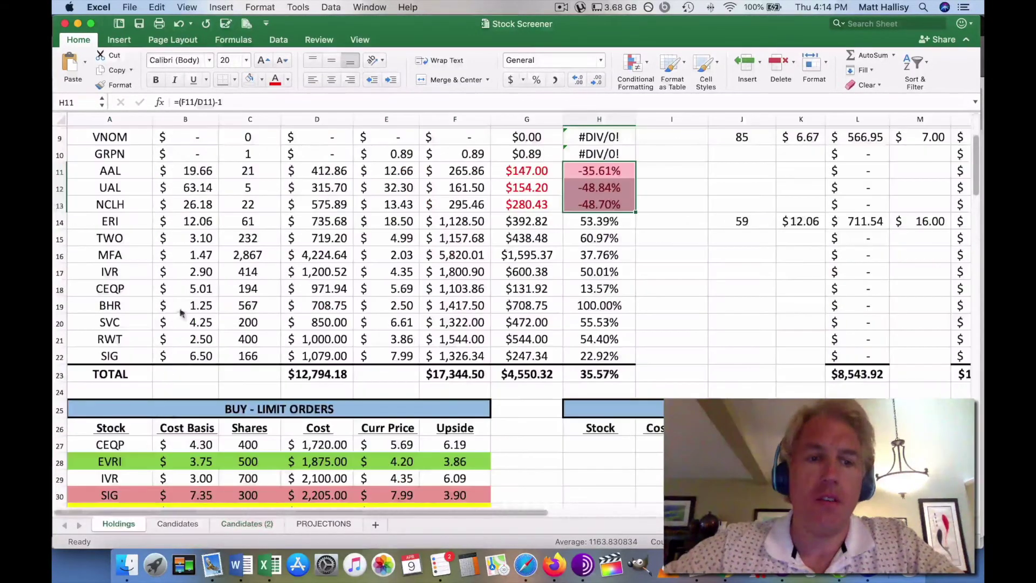
scroll(201, 198, "up", 3)
scroll(201, 198, "up", 5)
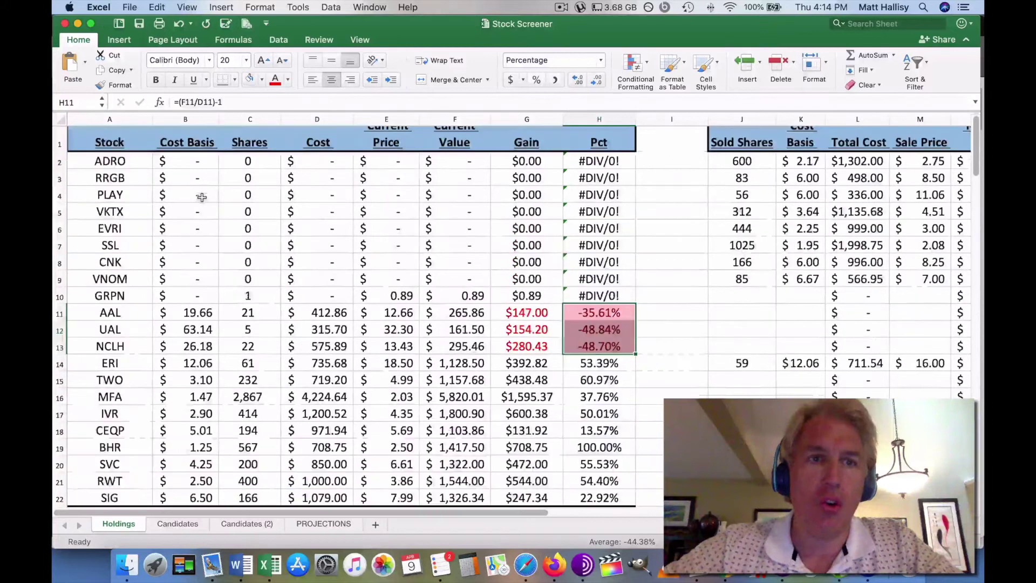
left_click_drag(197, 305, 204, 482)
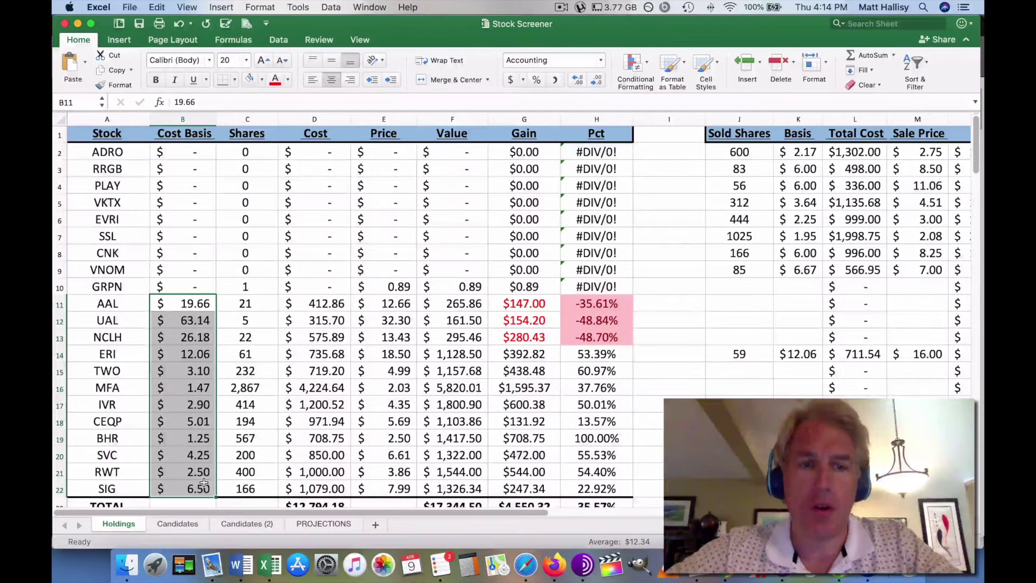
- Compare IVR's current price with its limit order price on the Candidates (2) sheet
left_click(248, 524)
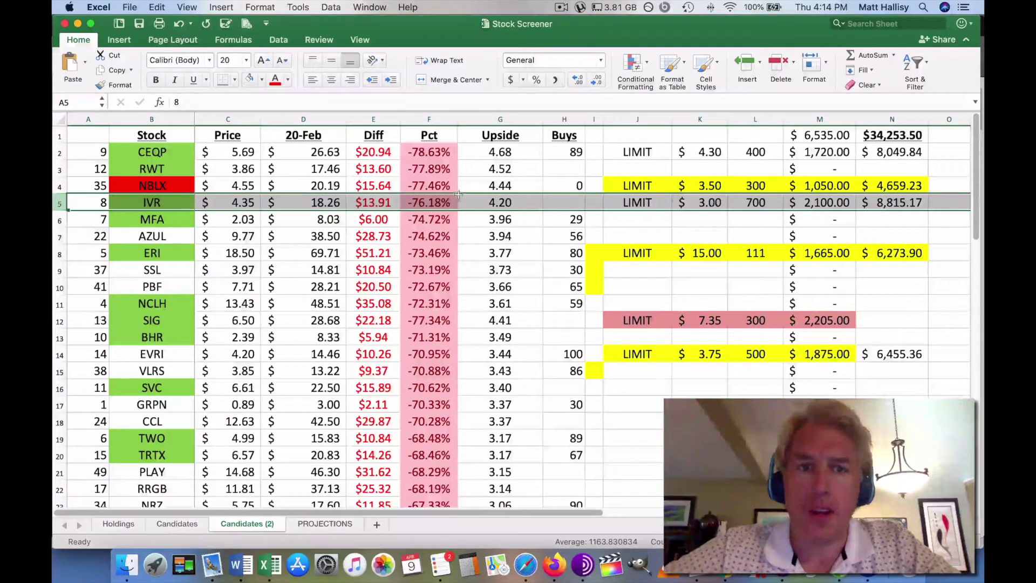
left_click(241, 202)
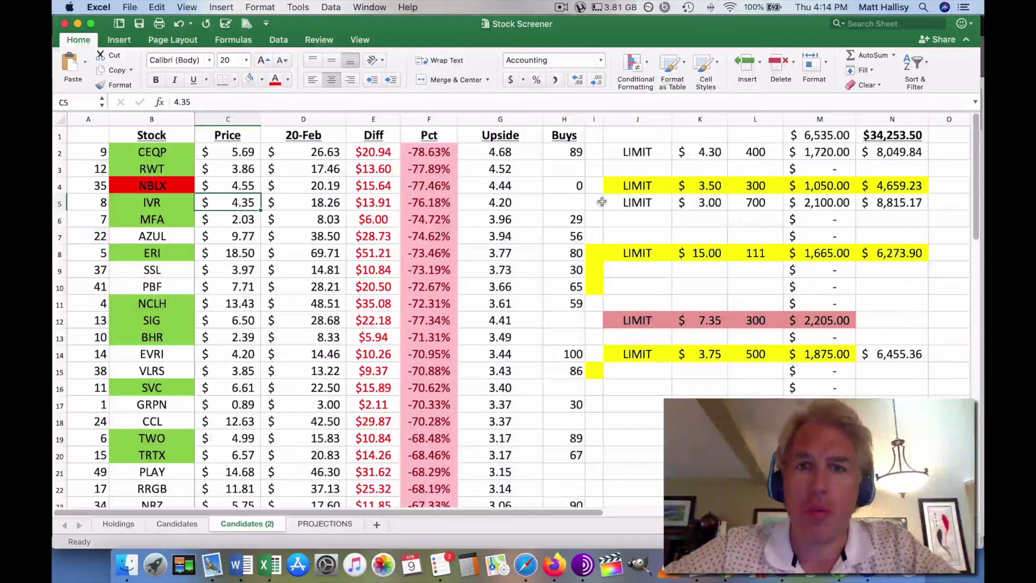
left_click(698, 202)
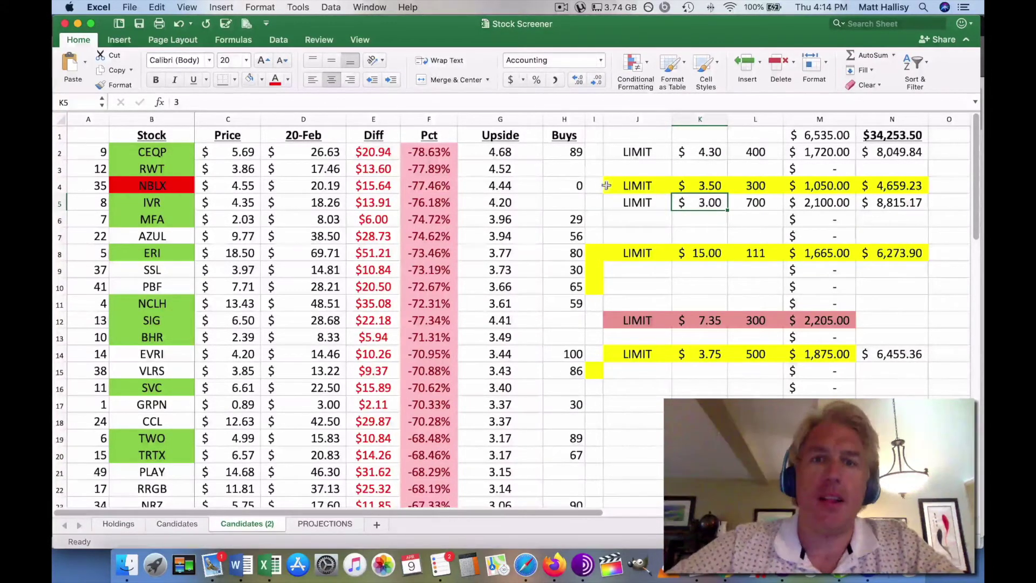
- Examine the NBLX row's Buys rating, limit price, limit order share quantity and current price
left_click(186, 186)
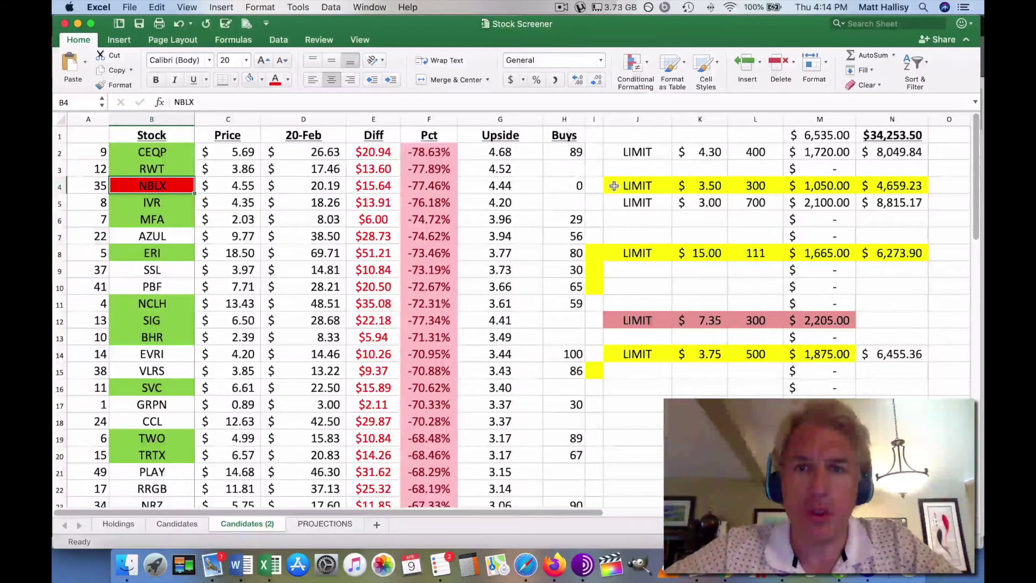
left_click(565, 185)
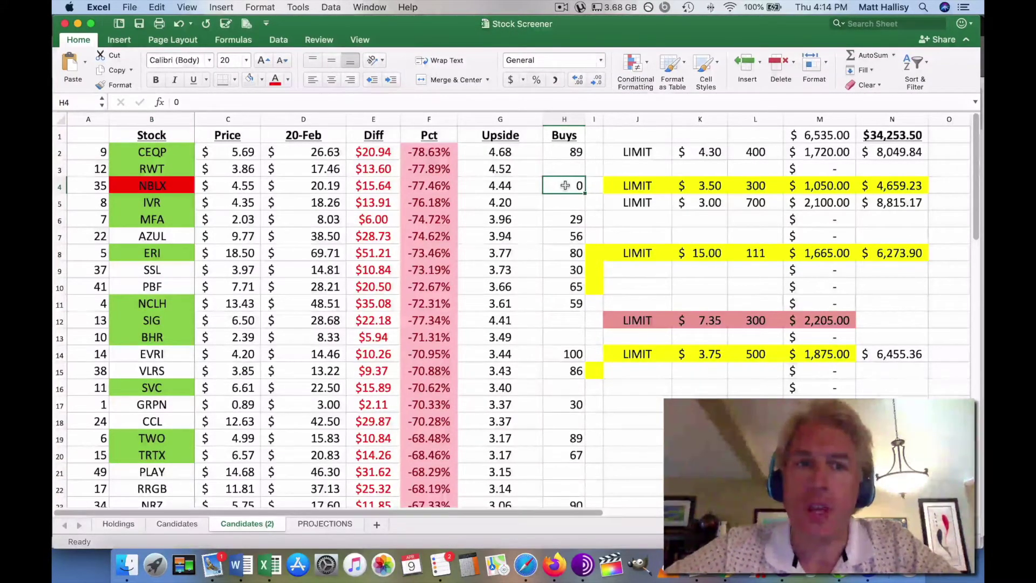
left_click(698, 187)
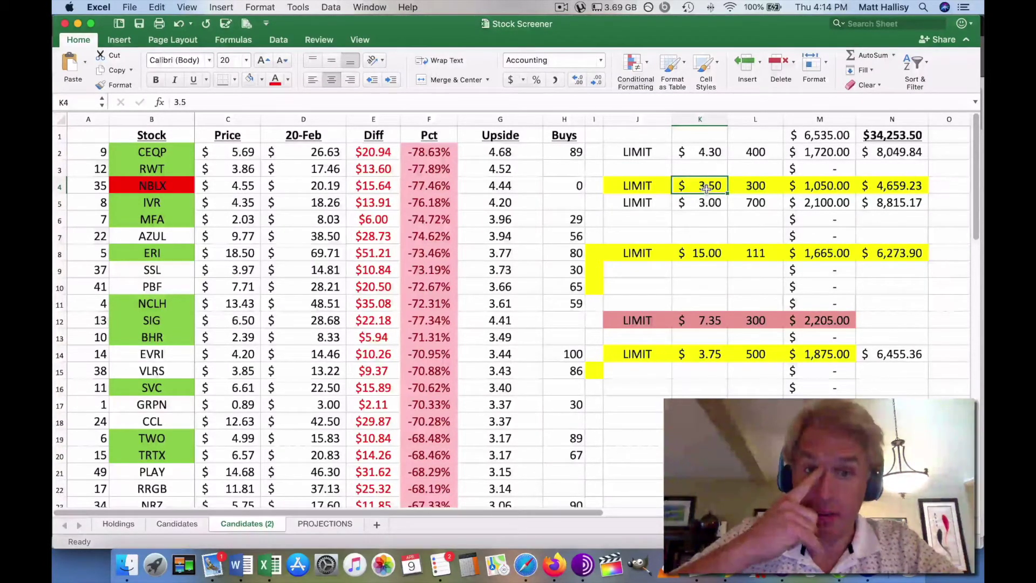
left_click(755, 195)
left_click(758, 187)
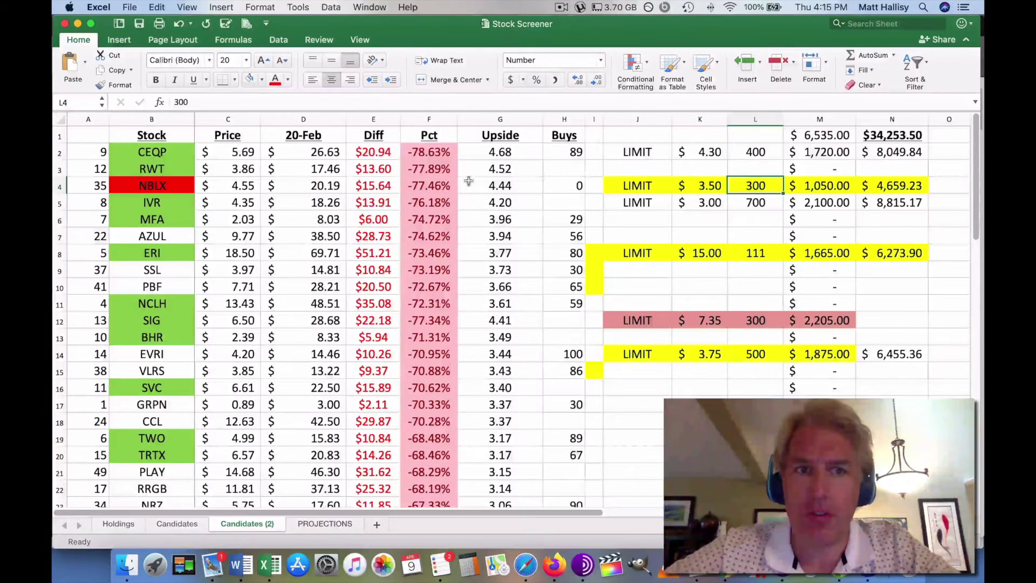
left_click(248, 189)
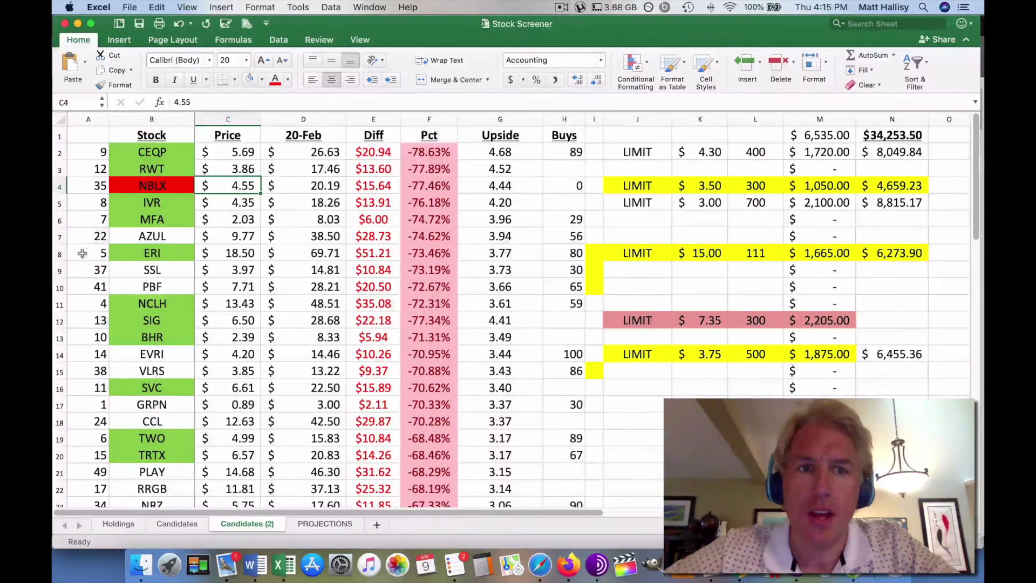
- Check ERI's row and Upside value on Candidates (2), then its Cost Basis on the Holdings sheet
left_click(60, 253)
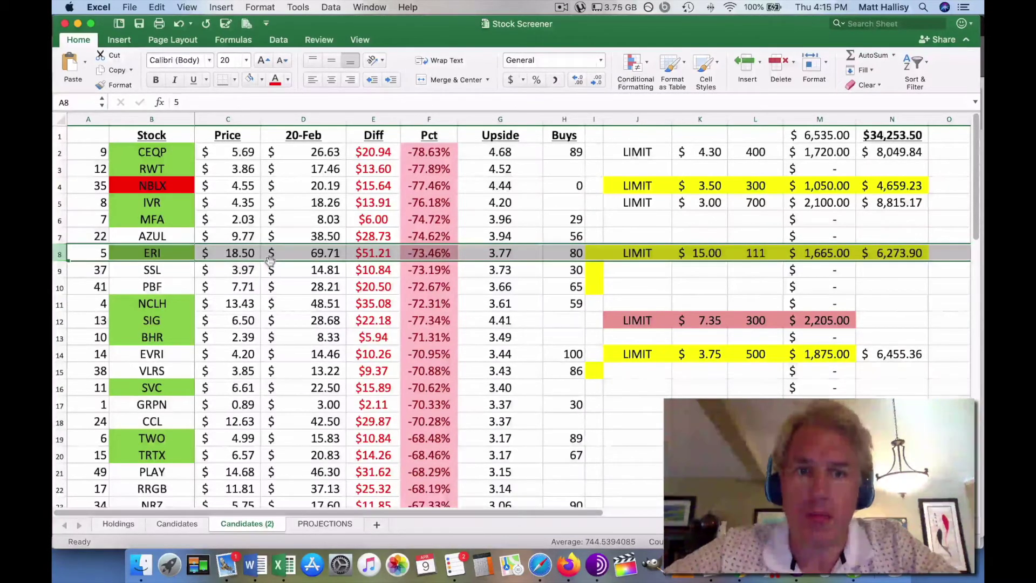
left_click(516, 255)
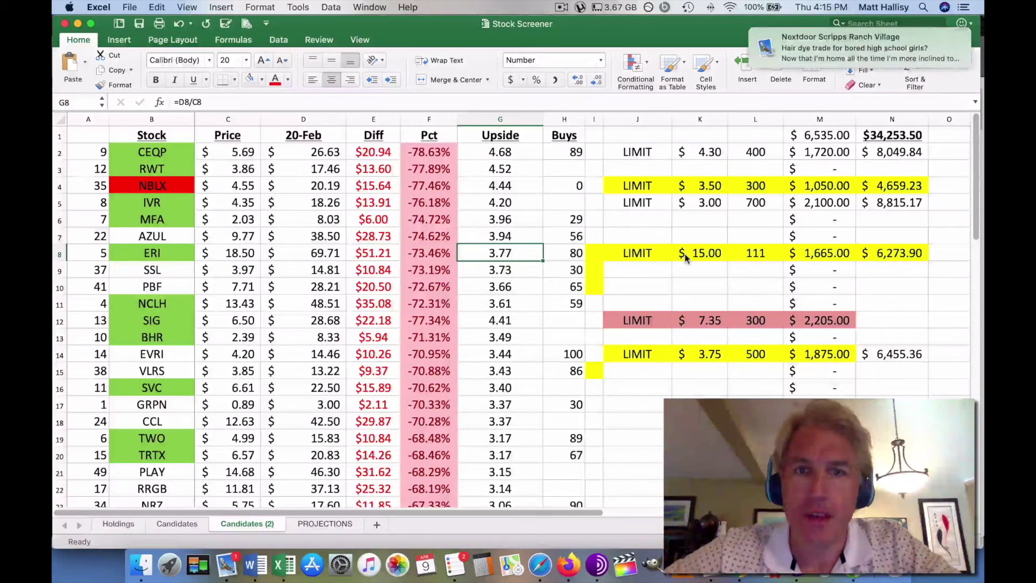
left_click(118, 524)
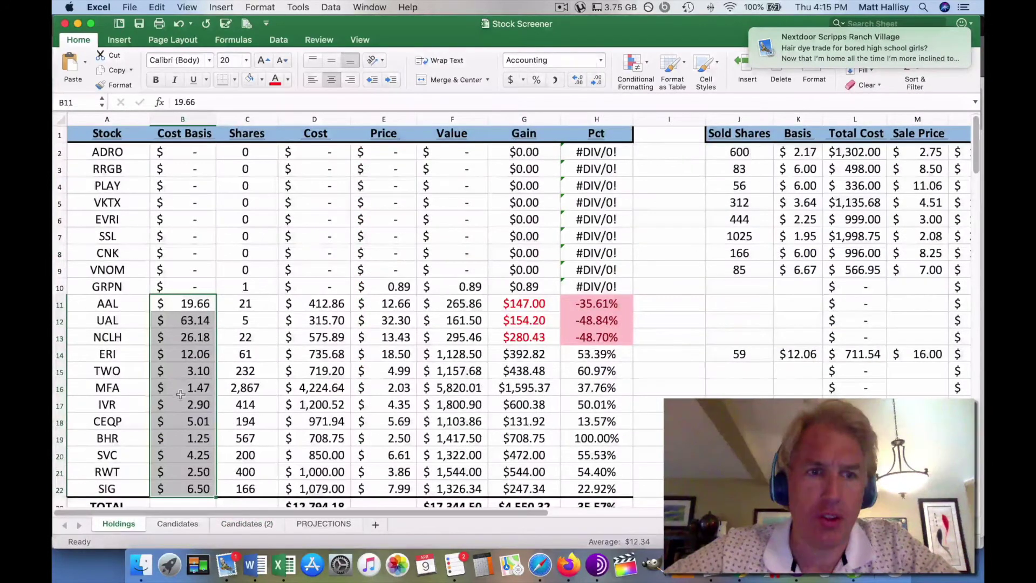
left_click(57, 355)
left_click(186, 354)
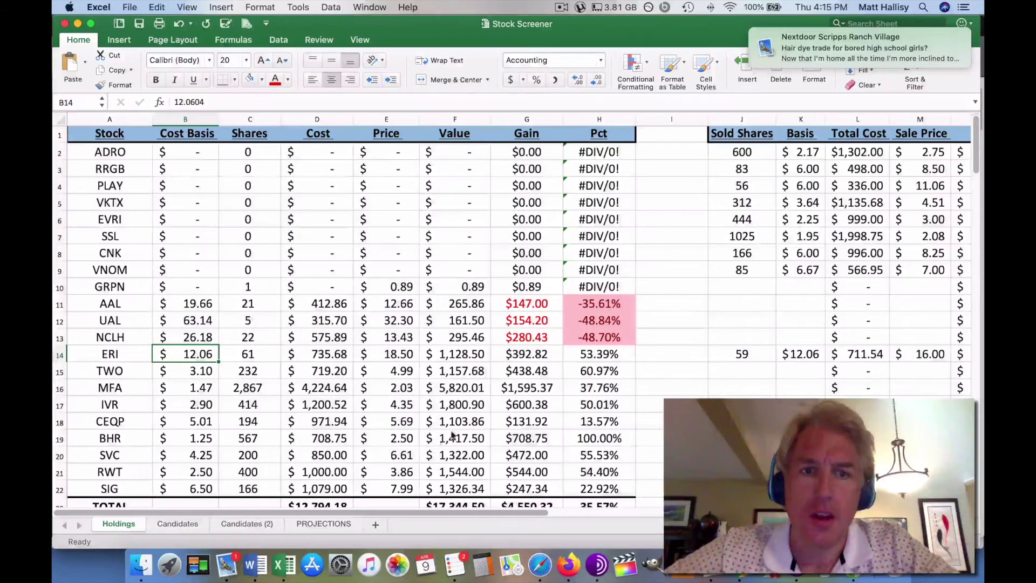
- Back on the Candidates (2) sheet, check ERI's limit order price and Buys rating
left_click(249, 525)
left_click(707, 258)
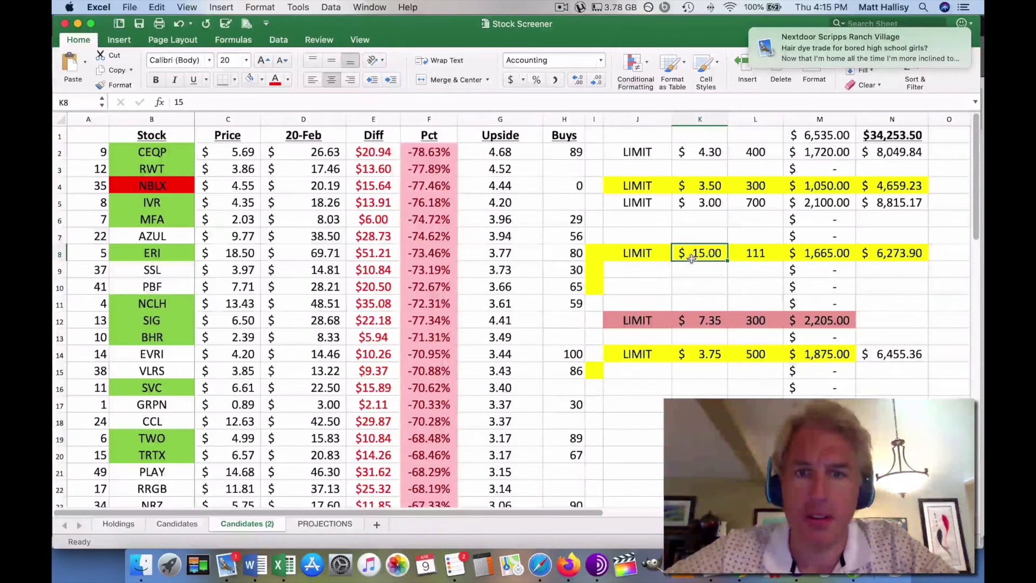
left_click(567, 257)
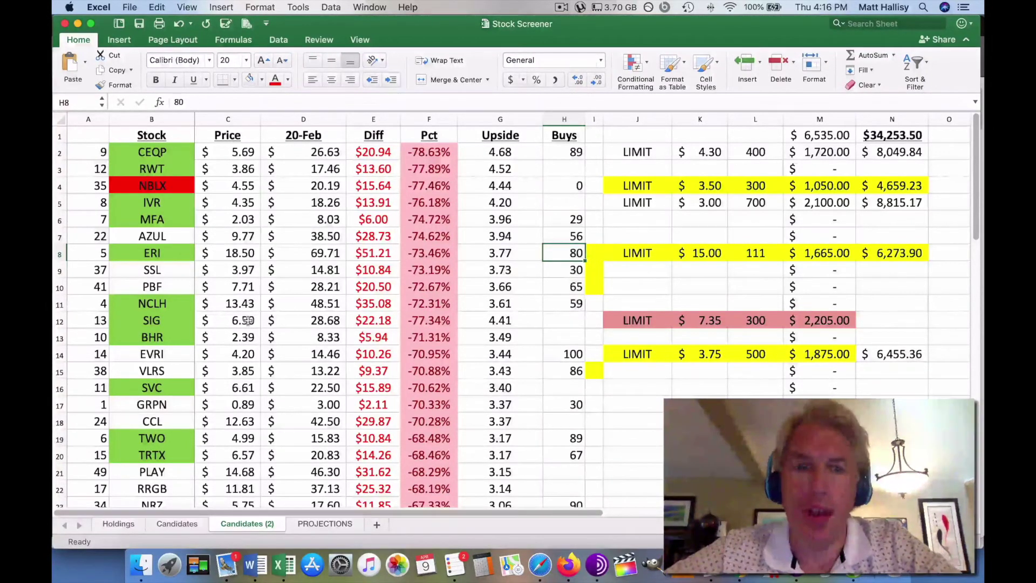
- Set SIG's price to 8.00 on the Candidates (2) sheet and check its recalculated Upside value
left_click(60, 322)
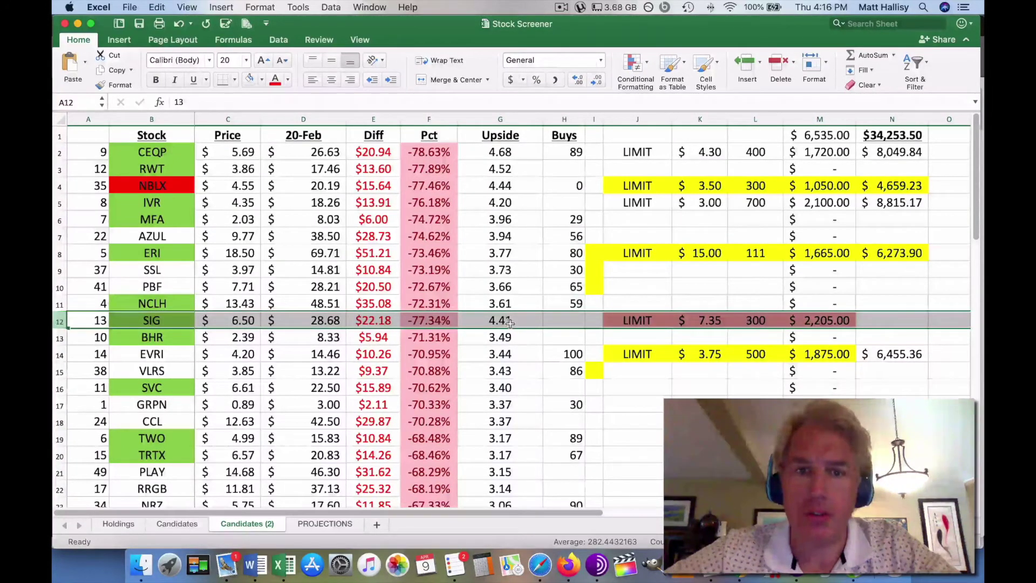
left_click(252, 320)
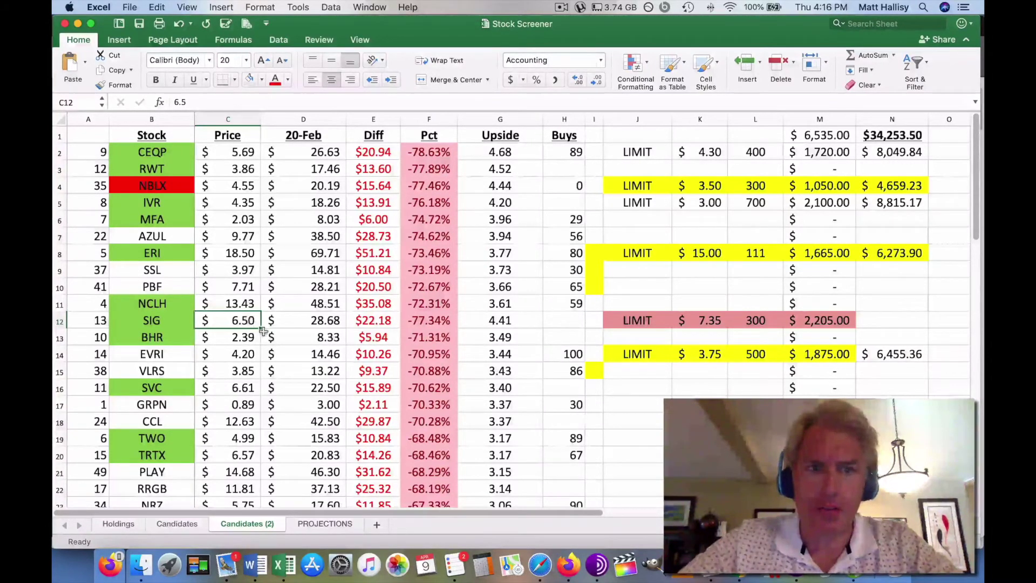
type("8")
key("Return")
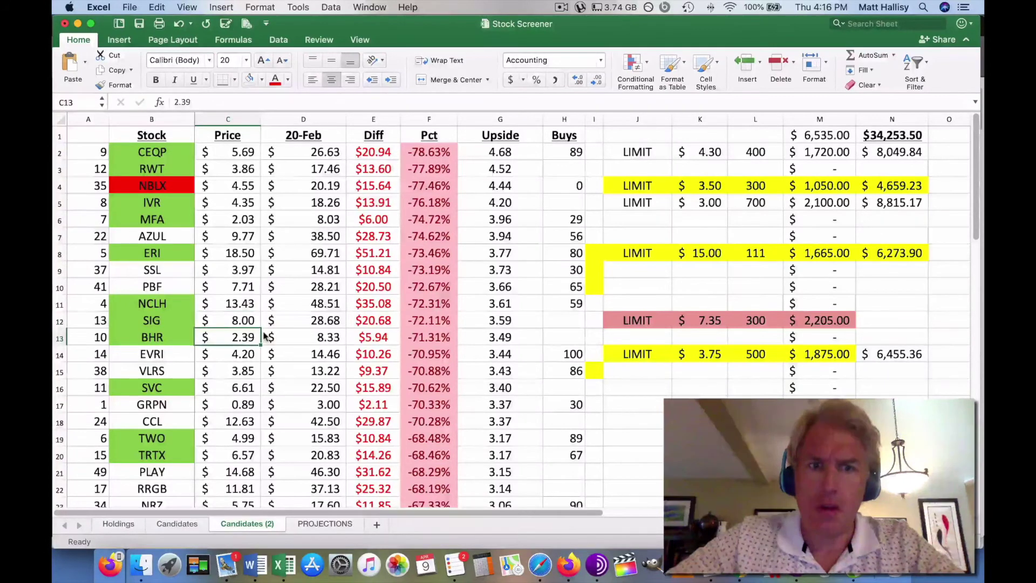
left_click(497, 320)
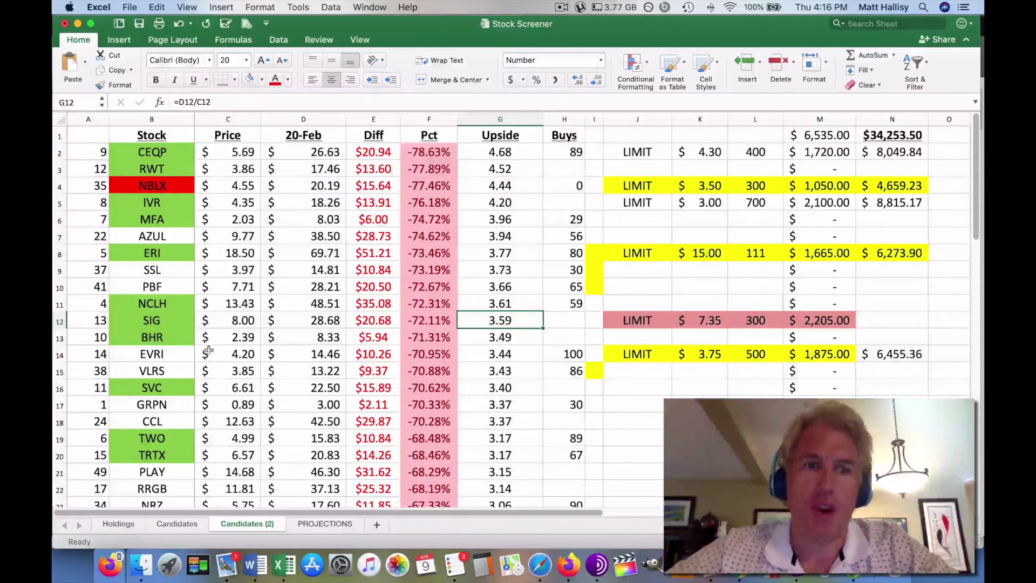
- Examine EVRI's row on Candidates (2), checking its Buys rating, limit order price and current price
left_click(59, 354)
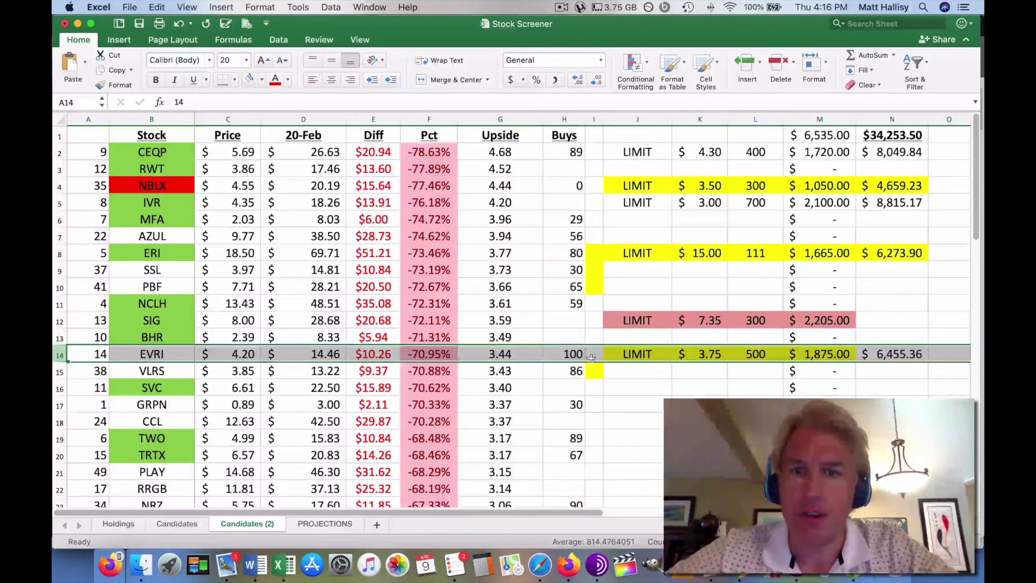
left_click(573, 357)
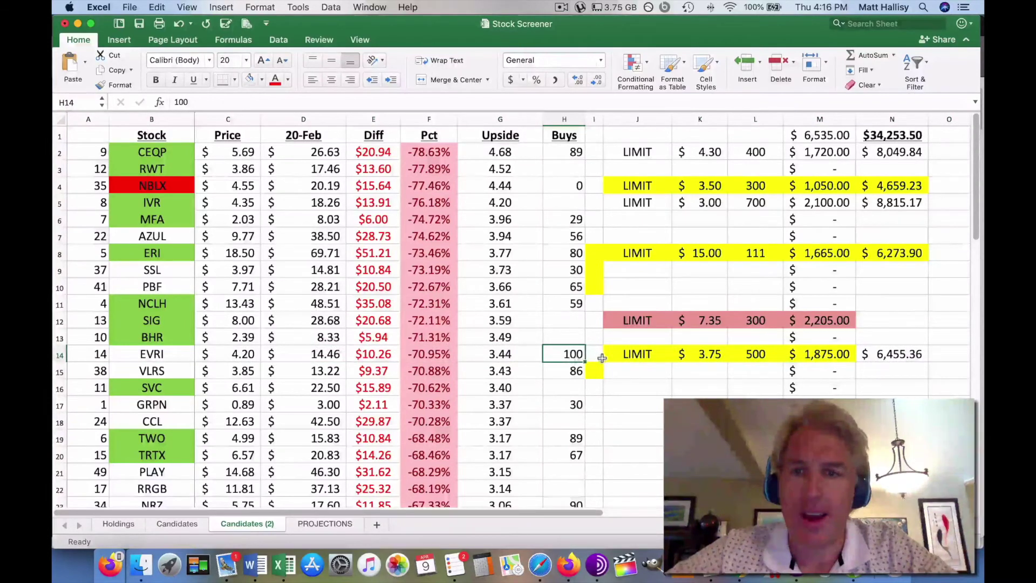
left_click(693, 356)
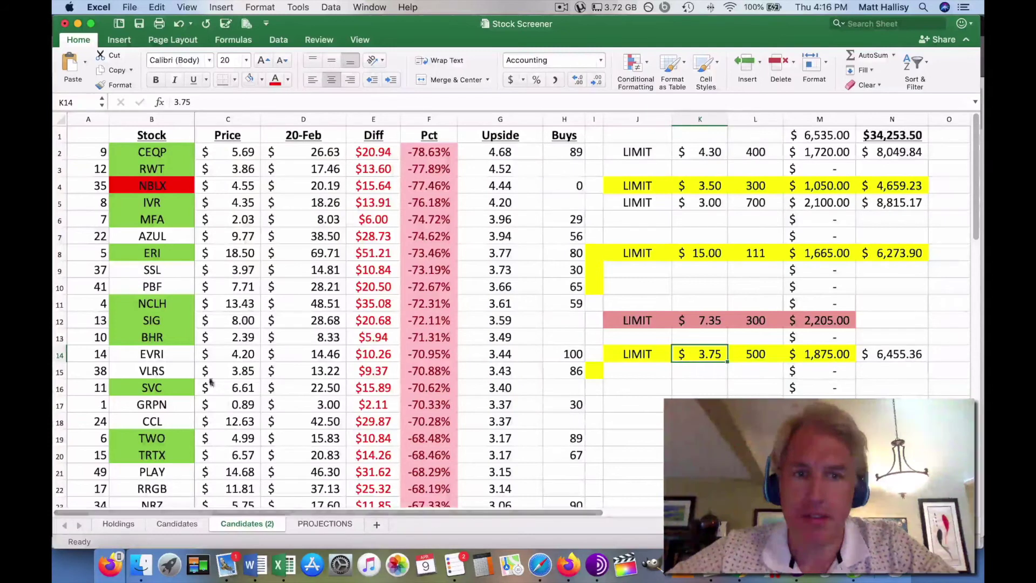
left_click(236, 364)
left_click(235, 358)
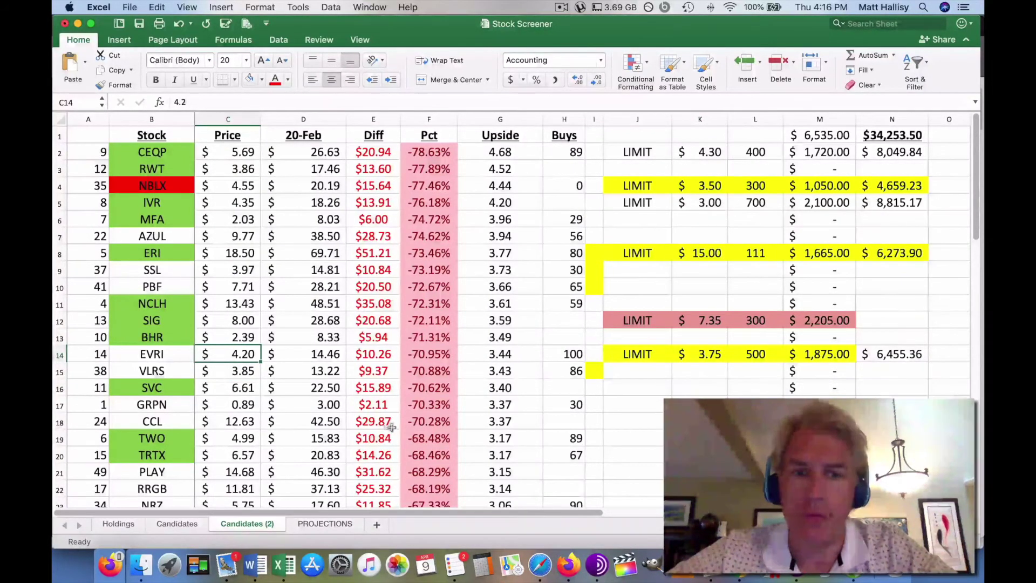
- On the Holdings sheet, review the EVRI, ERI, NBLX and SIG rows of the BUY - LIMIT ORDERS table
left_click(118, 524)
scroll(251, 393, "down", 1)
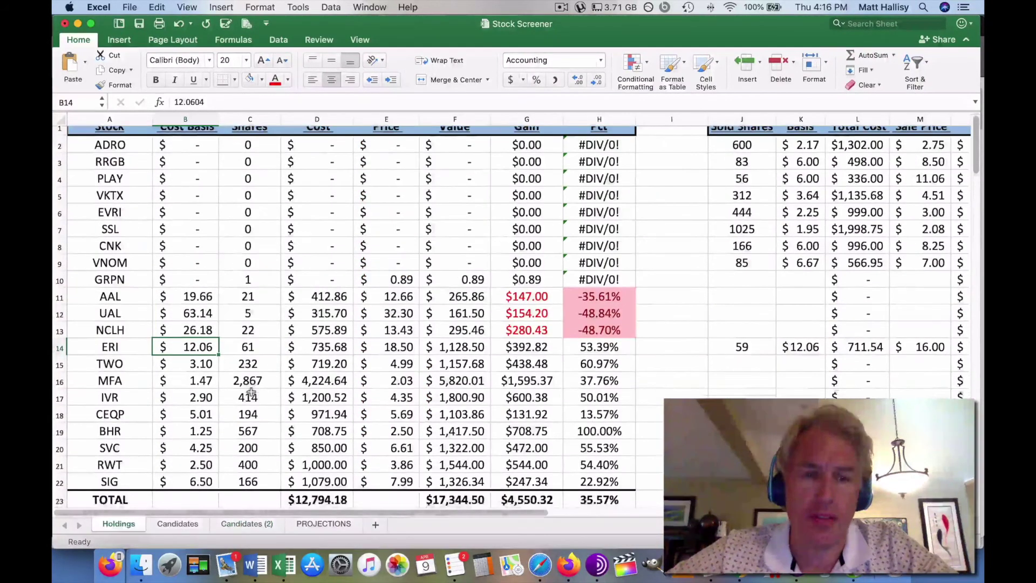
scroll(251, 393, "down", 5)
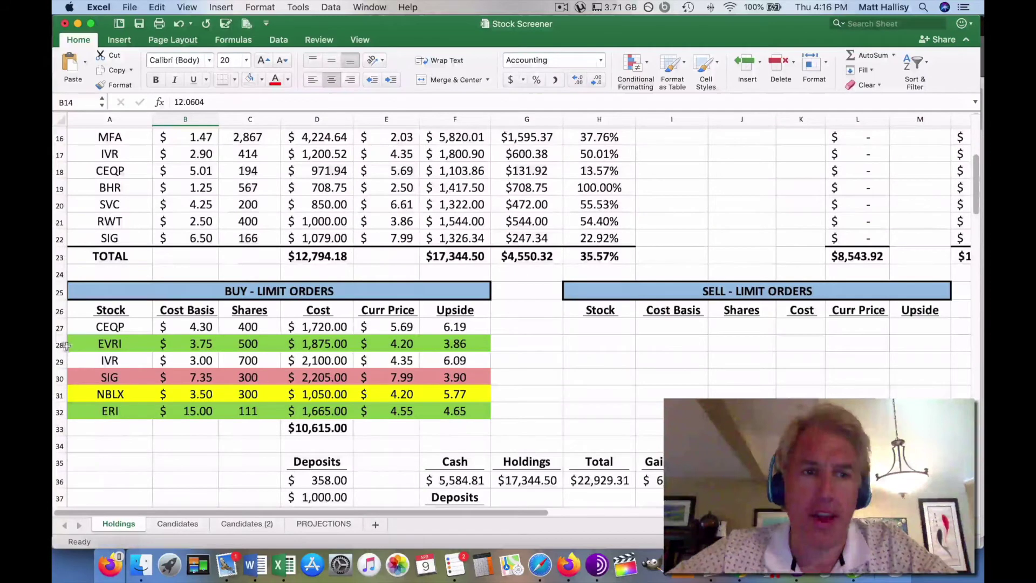
left_click(61, 345)
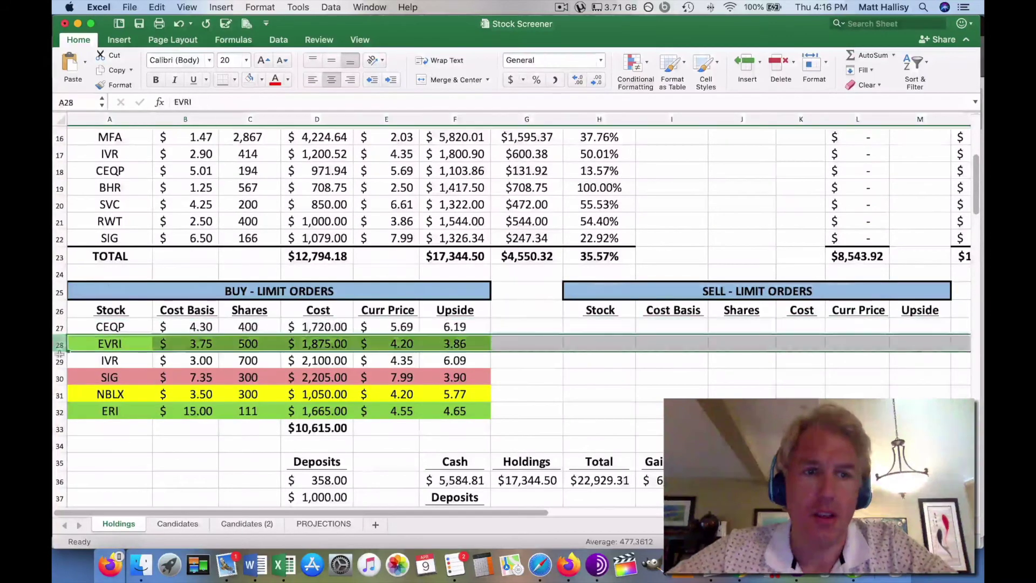
left_click(57, 412)
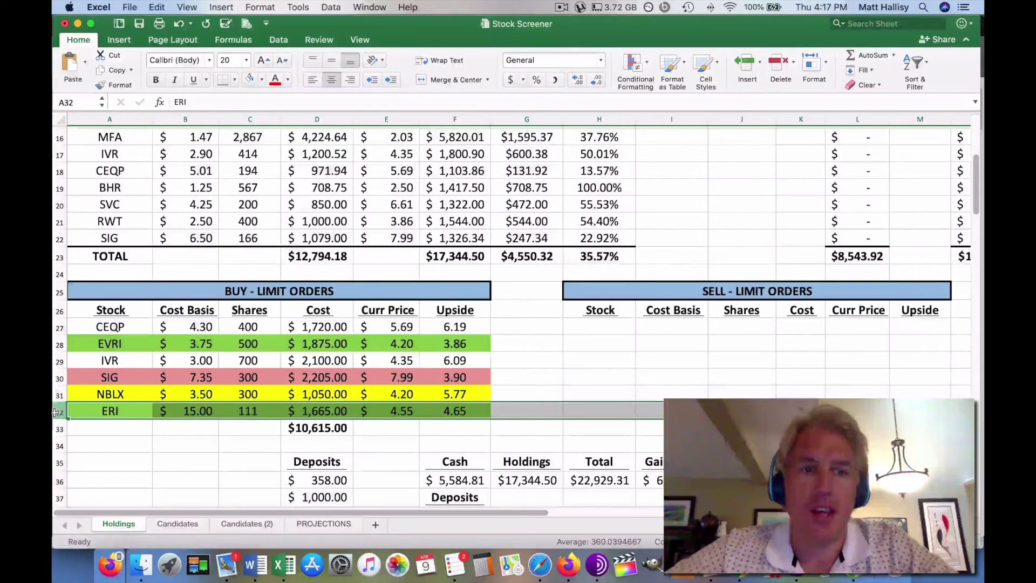
left_click(60, 394)
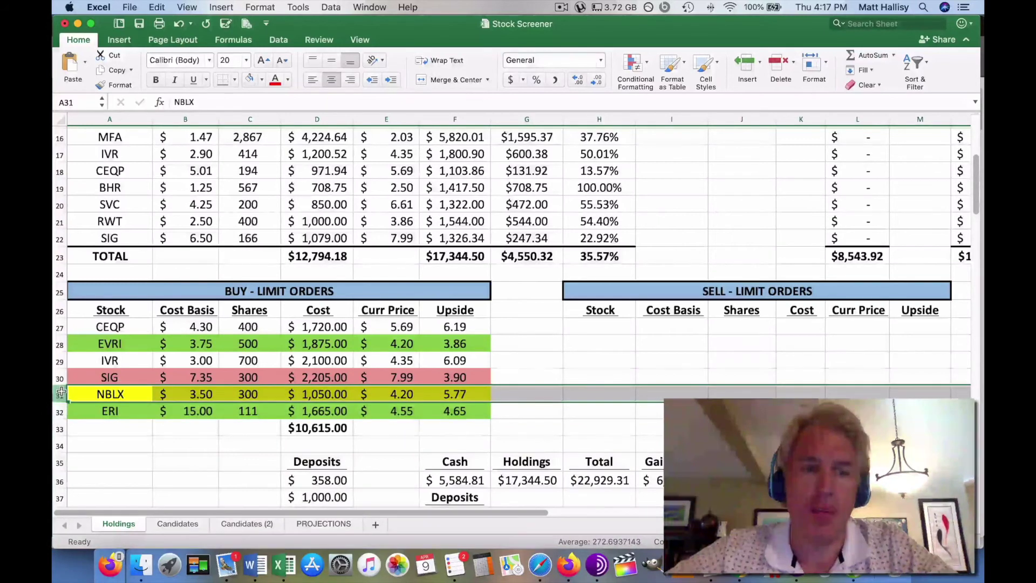
left_click(61, 376)
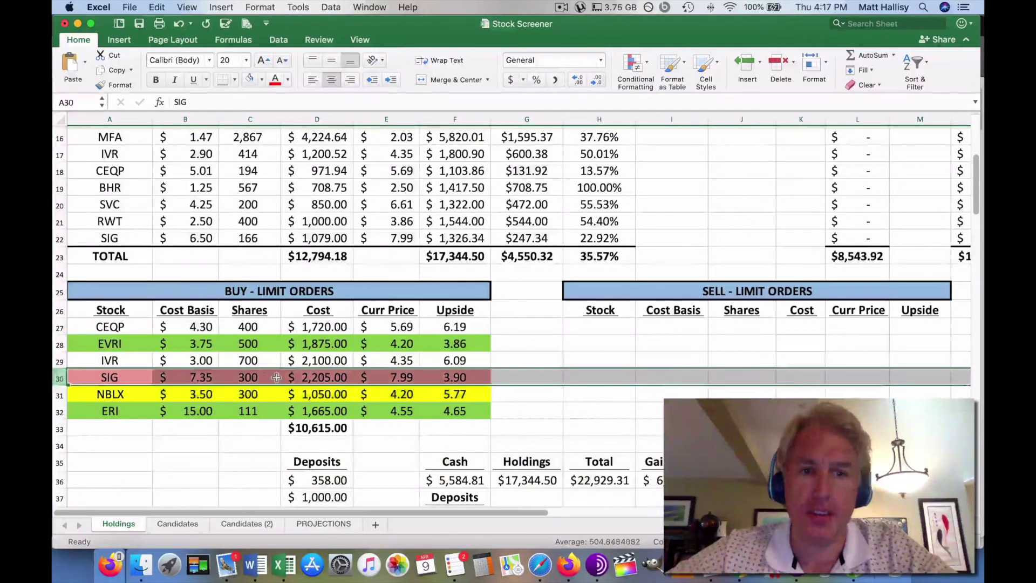
- Check the portfolio's Cash, Holdings, Total, Gain/Loss and Pct Gain figures below the limit order tables
scroll(386, 402, "down", 3)
scroll(386, 401, "down", 1)
left_click(464, 409)
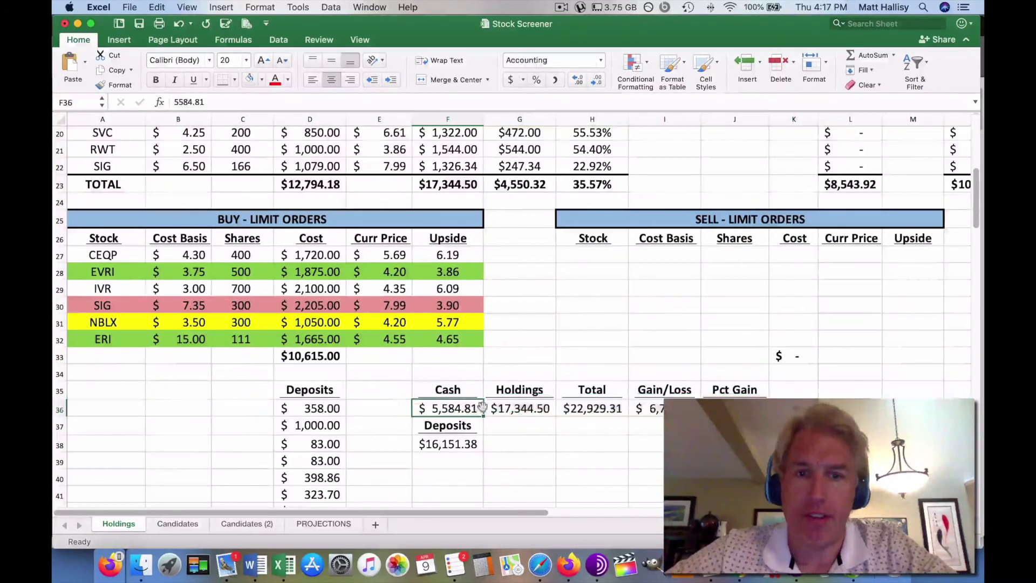
left_click(518, 412)
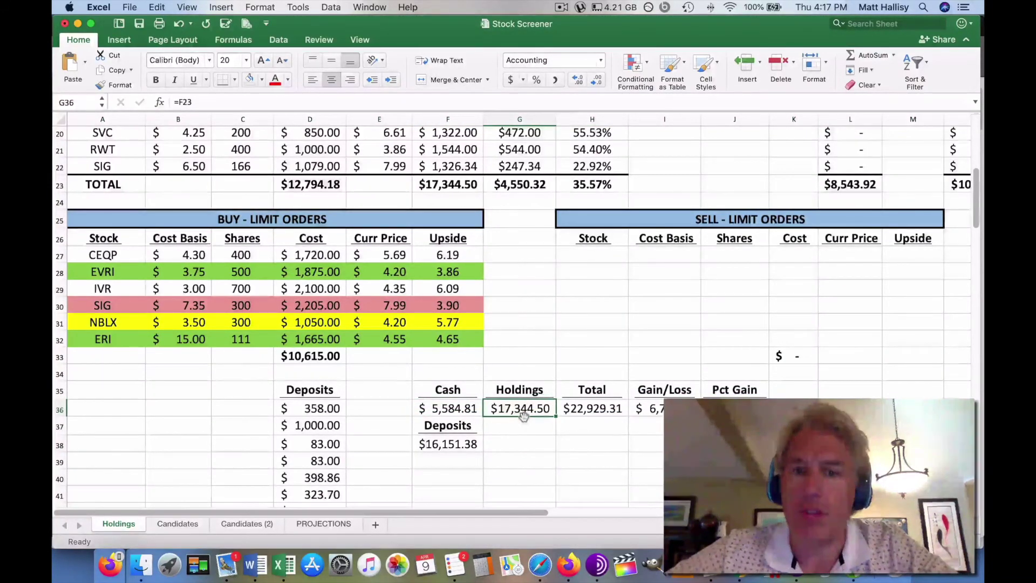
left_click(583, 411)
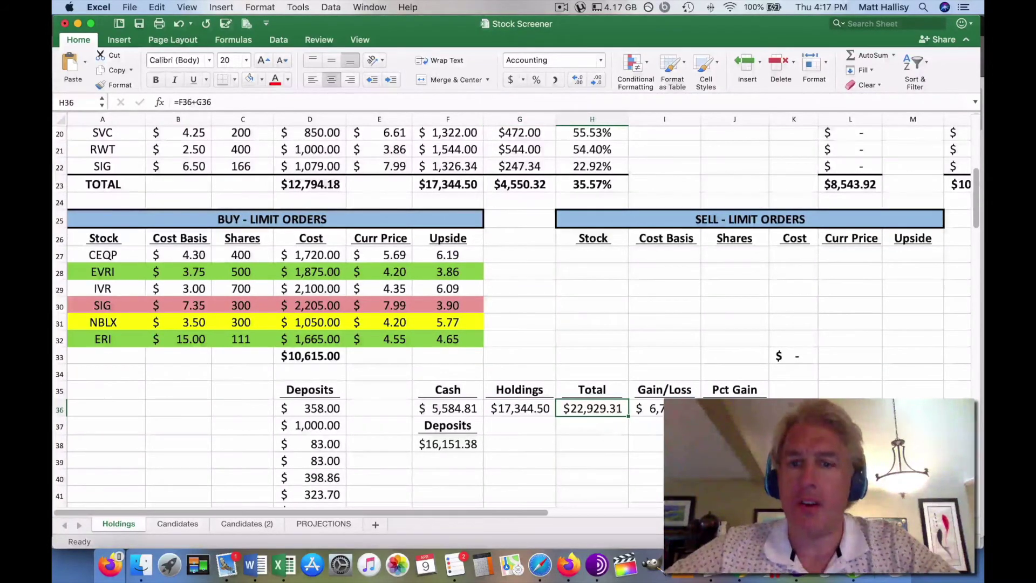
left_click(646, 408)
left_click(735, 408)
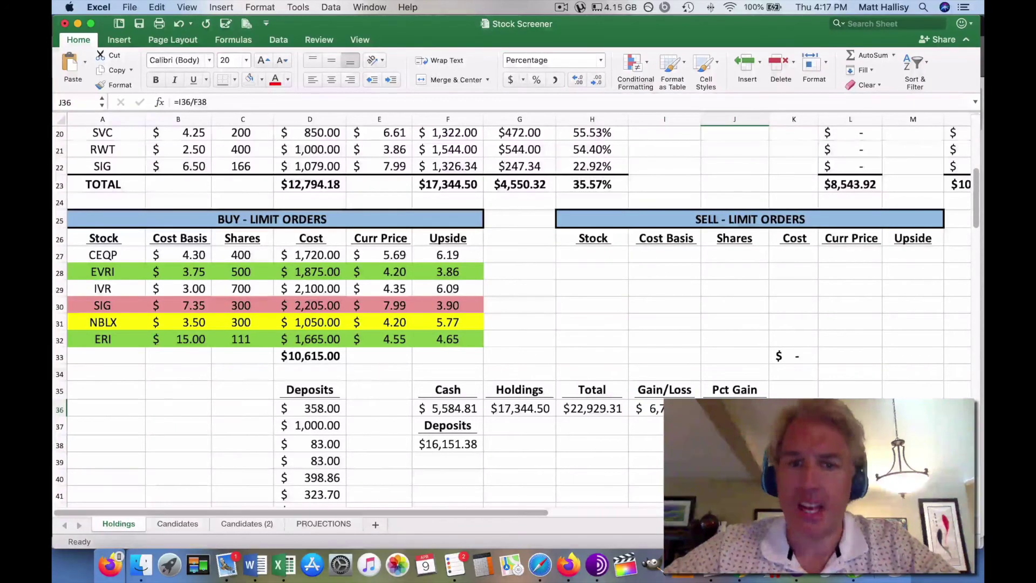
- On the PROJECTIONS sheet, review the holdings' total Pct, the limit order table, and the grand total's upside value and gain percentage
left_click(332, 523)
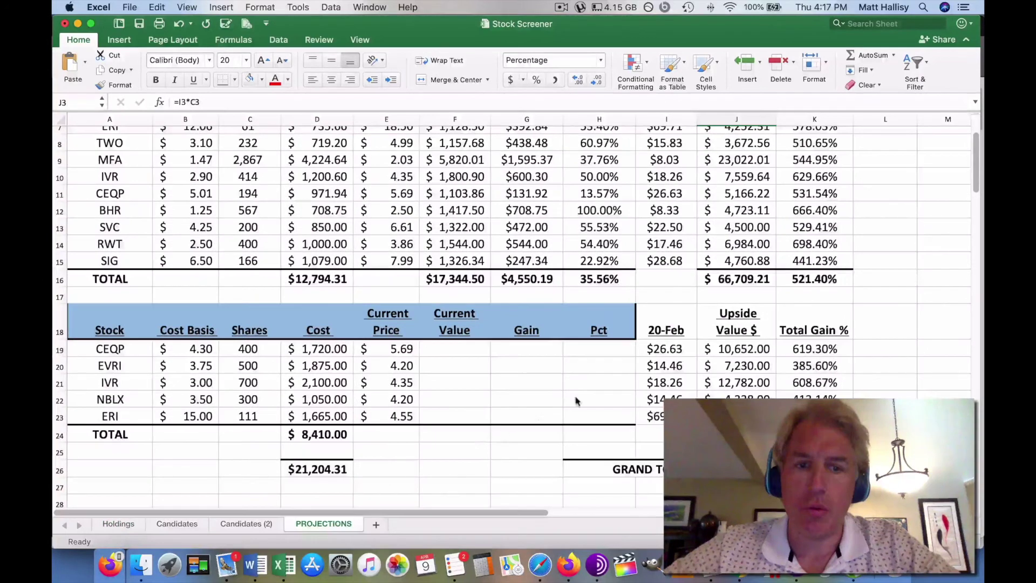
scroll(576, 397, "up", 1)
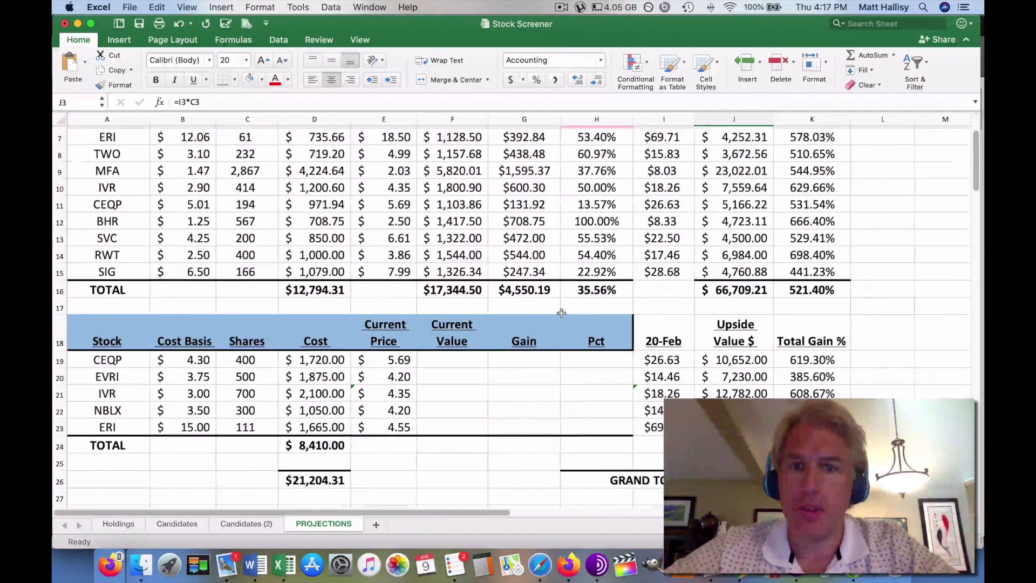
left_click(572, 282)
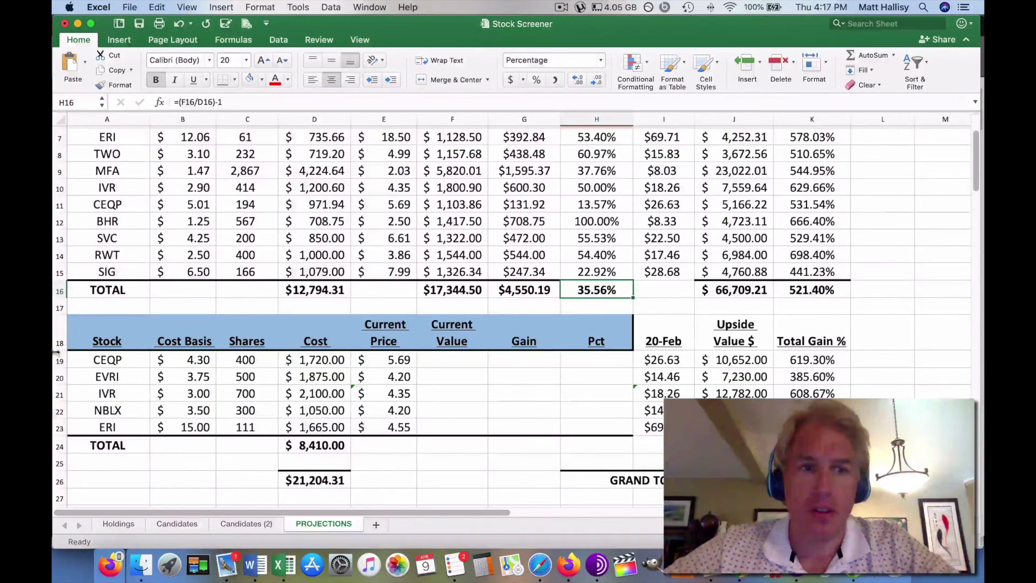
left_click_drag(59, 342, 60, 447)
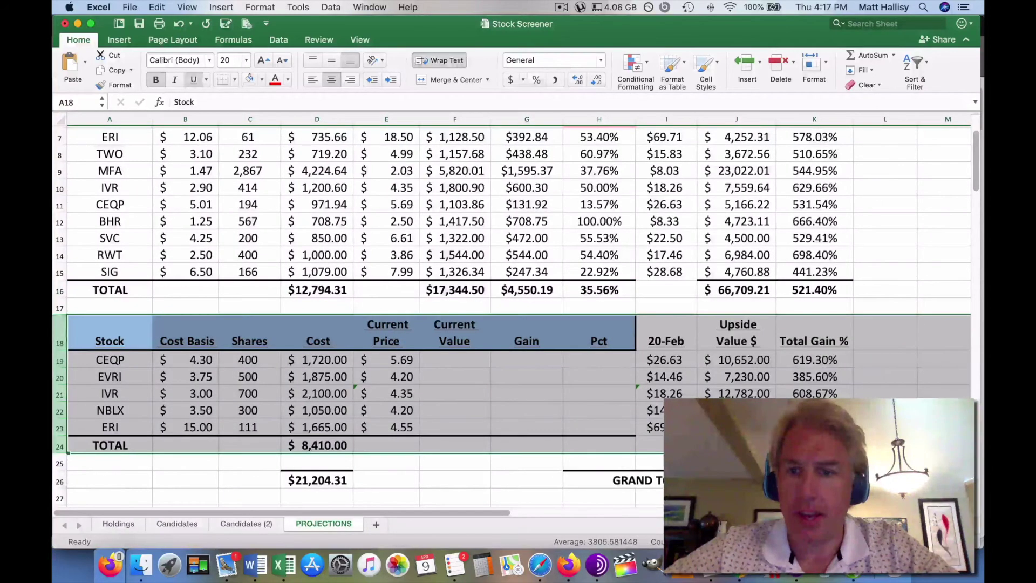
left_click(737, 480)
left_click(815, 480)
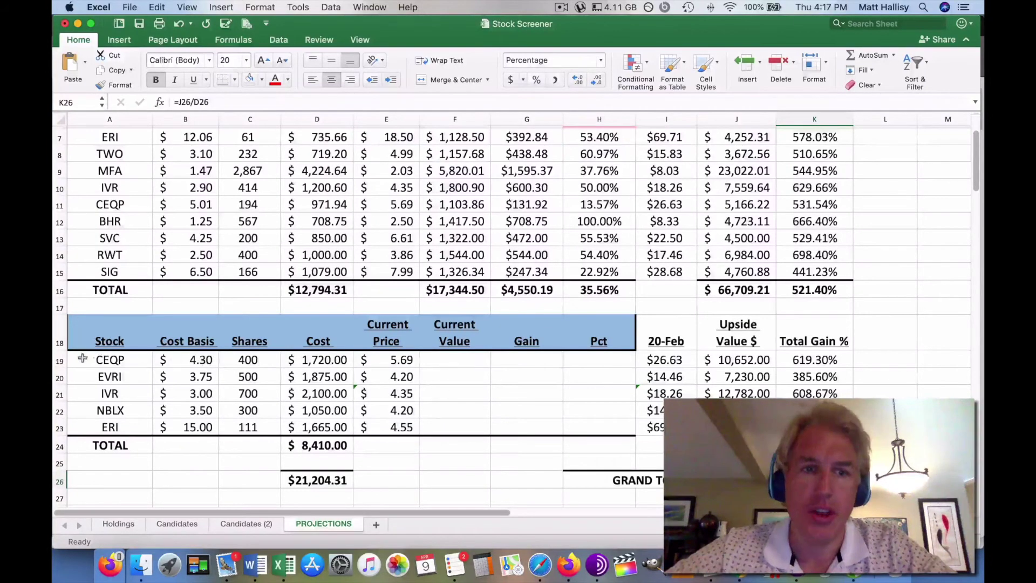
- Examine the projected limit order stocks from CEQP to ERI, their Cost Basis values and the grand total Upside Value
left_click_drag(59, 360, 55, 429)
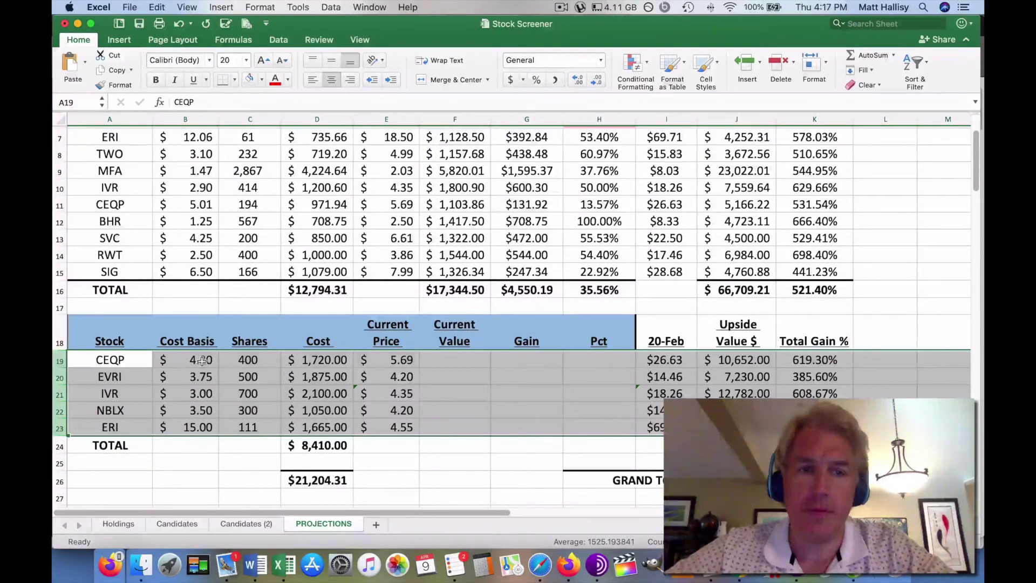
left_click_drag(202, 360, 208, 427)
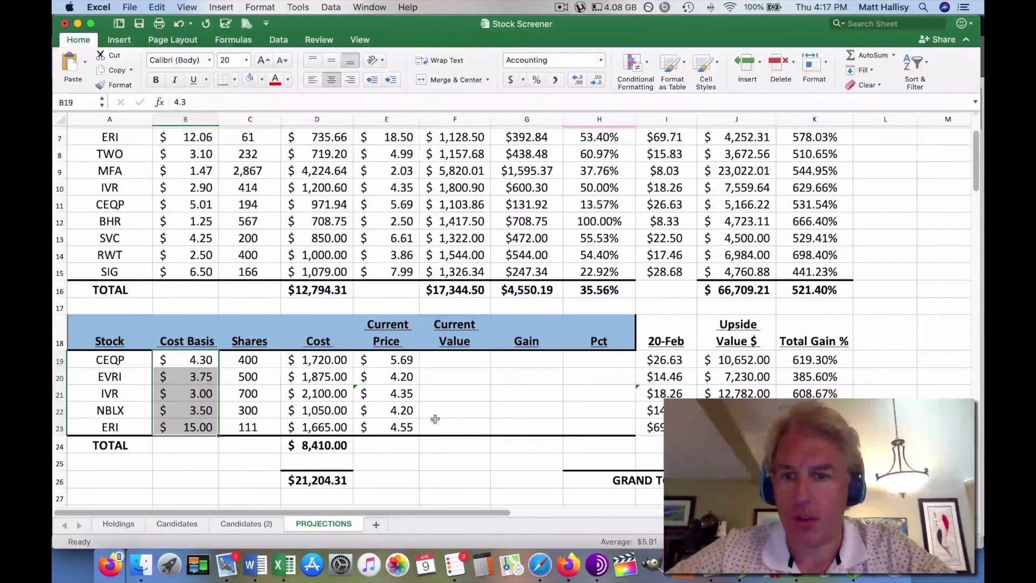
left_click(737, 481)
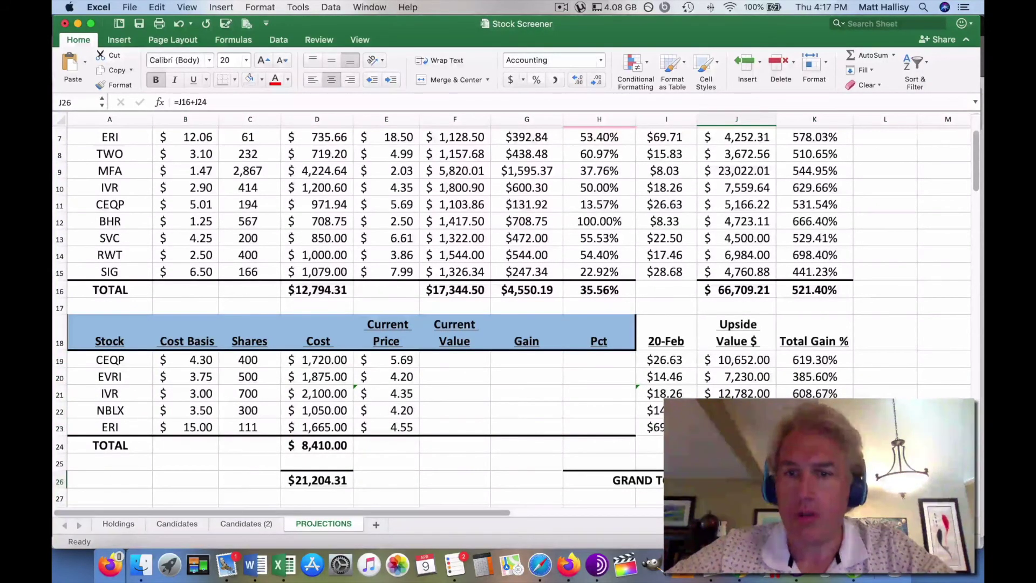